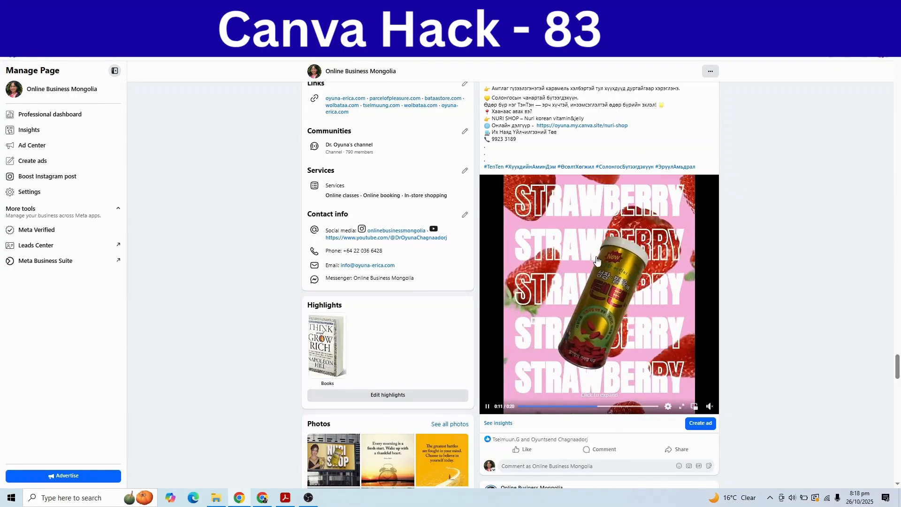
{"action": "left_click_drag", "start_coordinate": [897, 366], "coordinate": [897, 75]}
{"action": "scroll", "coordinate": [818, 242], "scroll_direction": "down", "scroll_amount": 9}
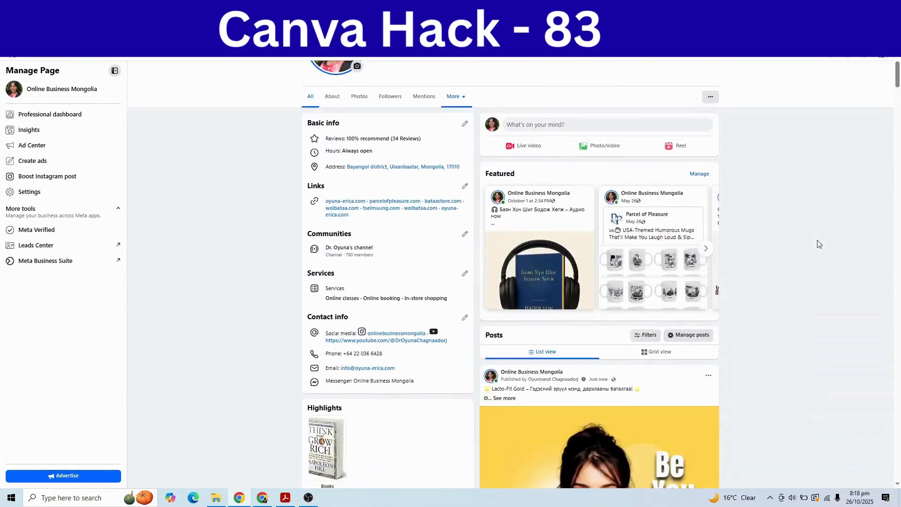
{"action": "scroll", "coordinate": [598, 256], "scroll_direction": "down", "scroll_amount": 2}
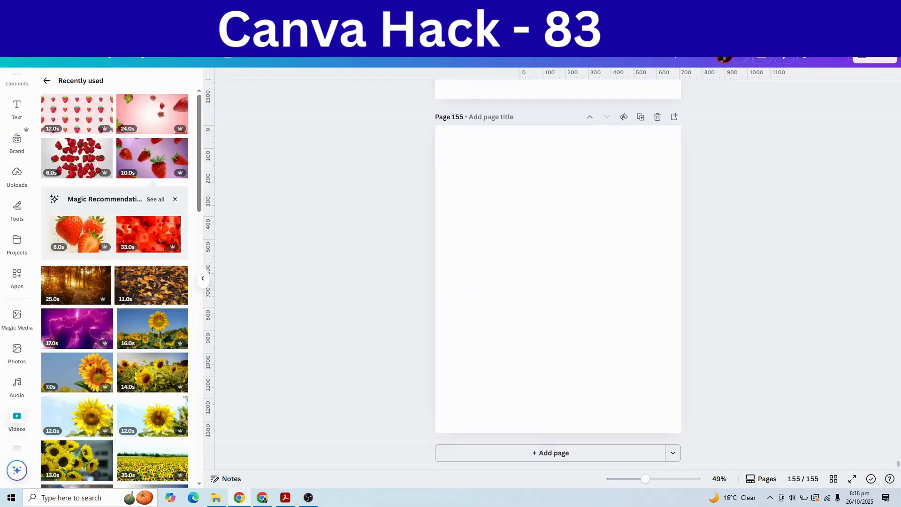
- Fill the background of blank page 155 with the light pink document colour
{"action": "left_click", "coordinate": [544, 300]}
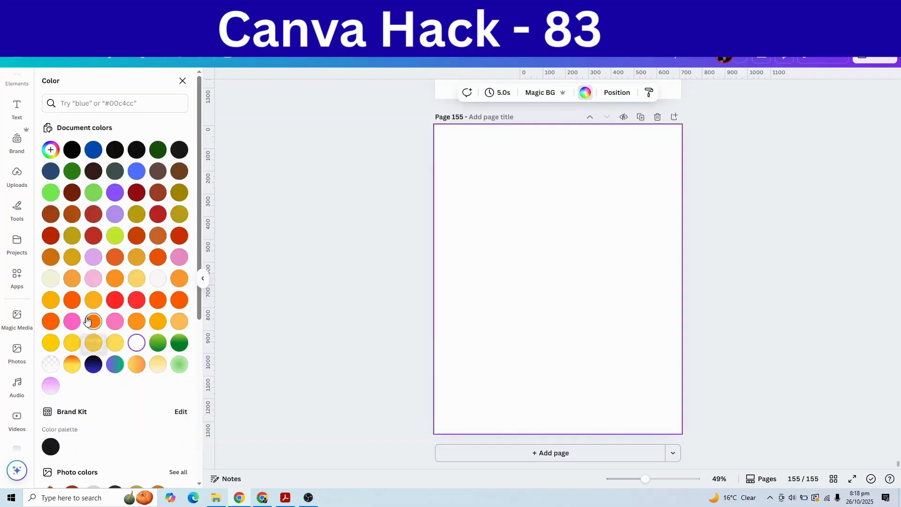
{"action": "left_click", "coordinate": [93, 278]}
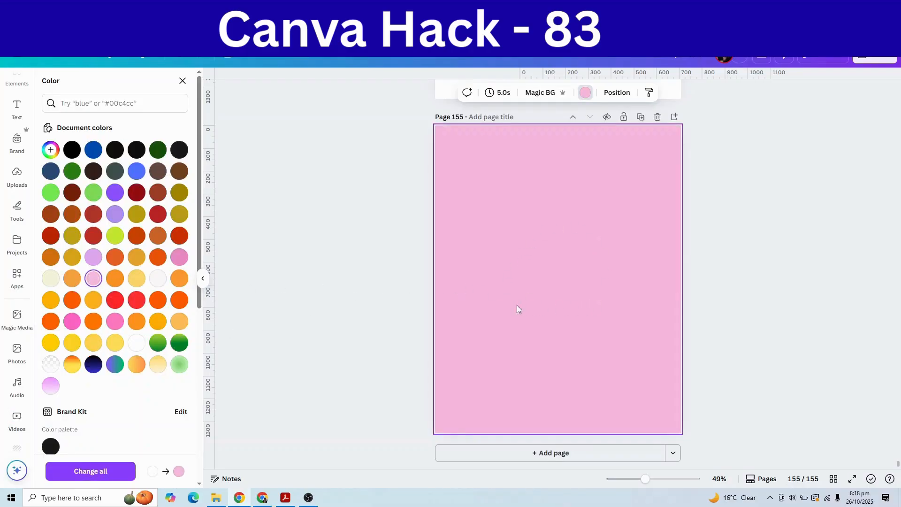
- Search the video library for "strawberry" and add the 10-second clip of strawberries floating on a purple background to the page
{"action": "left_click", "coordinate": [17, 422]}
{"action": "left_click", "coordinate": [101, 84]}
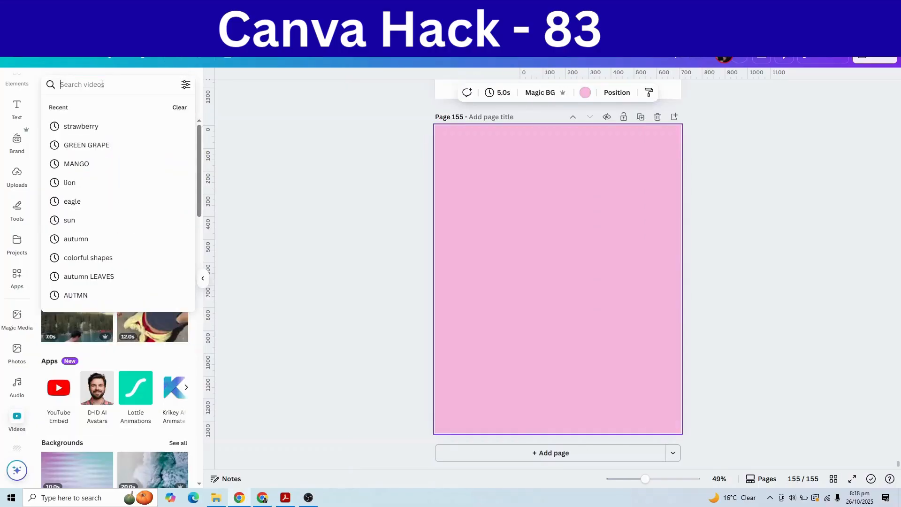
{"action": "left_click", "coordinate": [94, 127]}
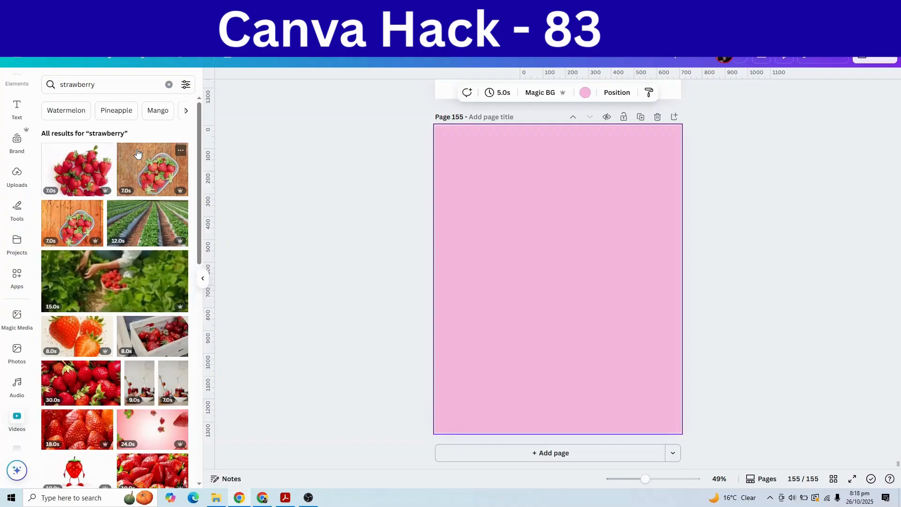
{"action": "scroll", "coordinate": [134, 317], "scroll_direction": "down", "scroll_amount": 2}
{"action": "scroll", "coordinate": [133, 317], "scroll_direction": "down", "scroll_amount": 3}
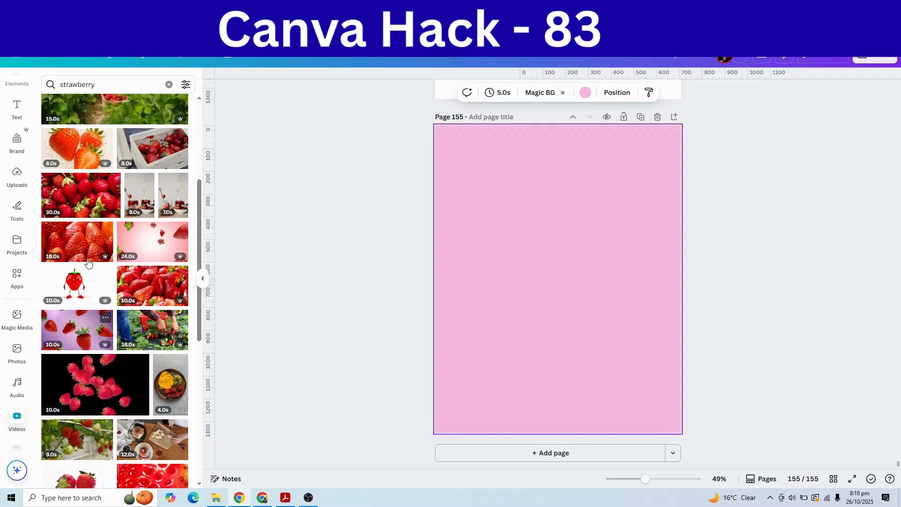
{"action": "left_click_drag", "start_coordinate": [557, 356], "coordinate": [470, 279]}
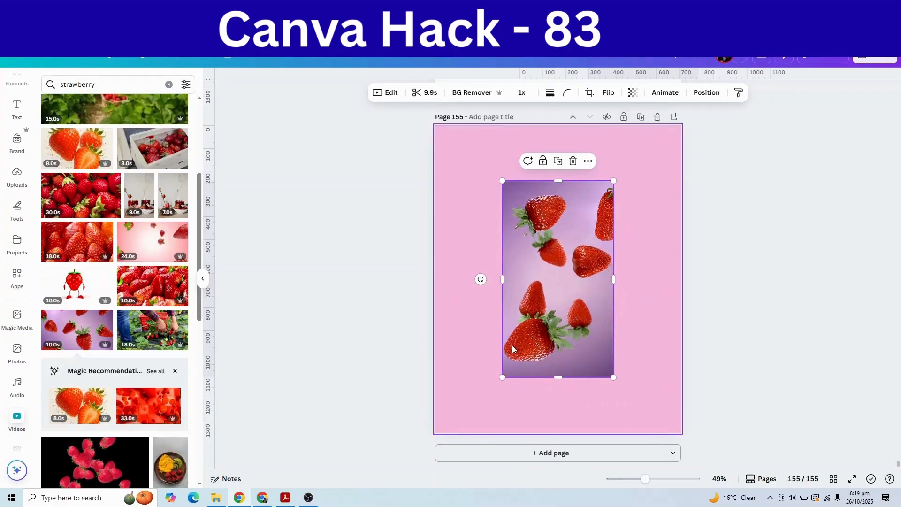
- Enlarge the strawberry clip to cover the full page width and crop its overflow at the page's lower edge
{"action": "left_click_drag", "start_coordinate": [547, 324], "coordinate": [480, 269]}
{"action": "left_click_drag", "start_coordinate": [546, 322], "coordinate": [796, 492]}
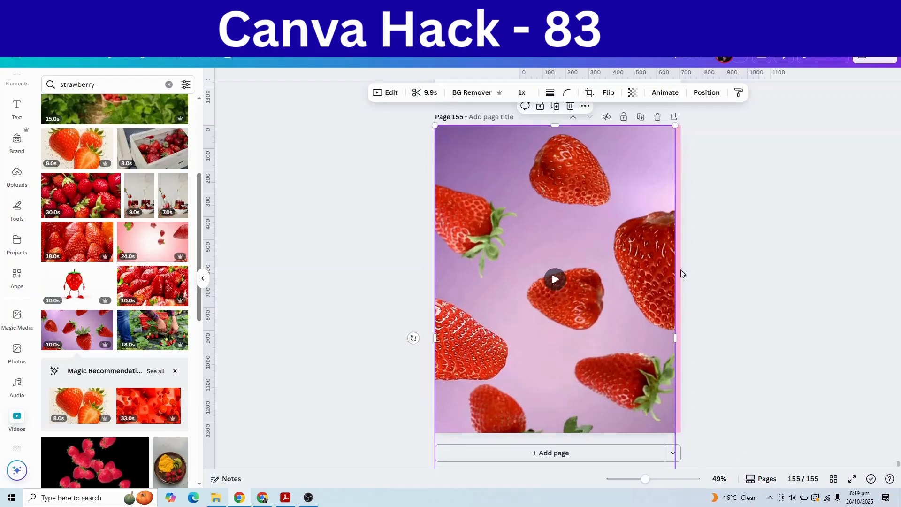
{"action": "left_click_drag", "start_coordinate": [675, 125], "coordinate": [686, 121]}
{"action": "left_click", "coordinate": [590, 195]}
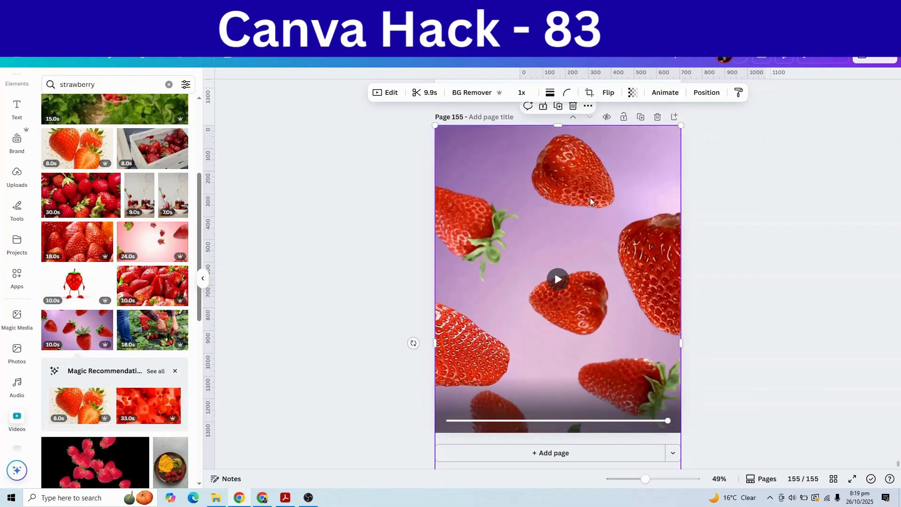
{"action": "scroll", "coordinate": [583, 397], "scroll_direction": "down", "scroll_amount": 2}
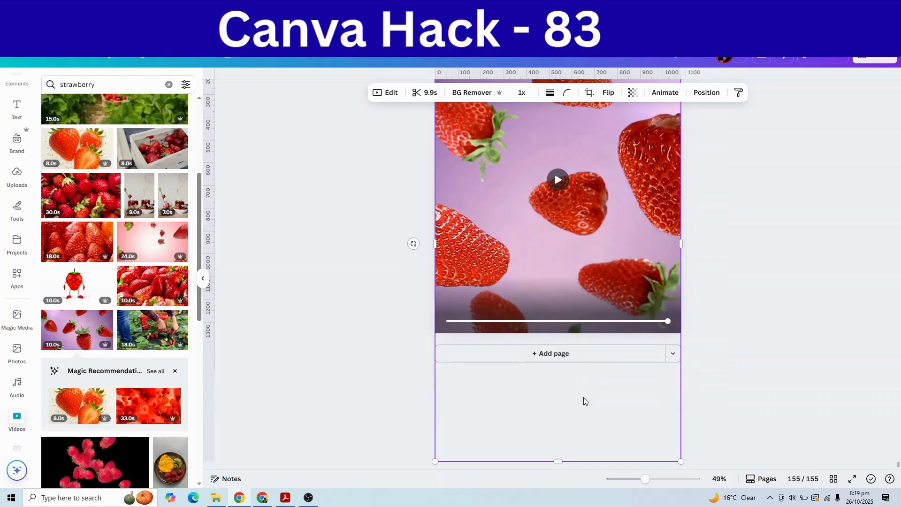
{"action": "left_click_drag", "start_coordinate": [558, 459], "coordinate": [559, 354]}
{"action": "scroll", "coordinate": [560, 355], "scroll_direction": "up", "scroll_amount": 2}
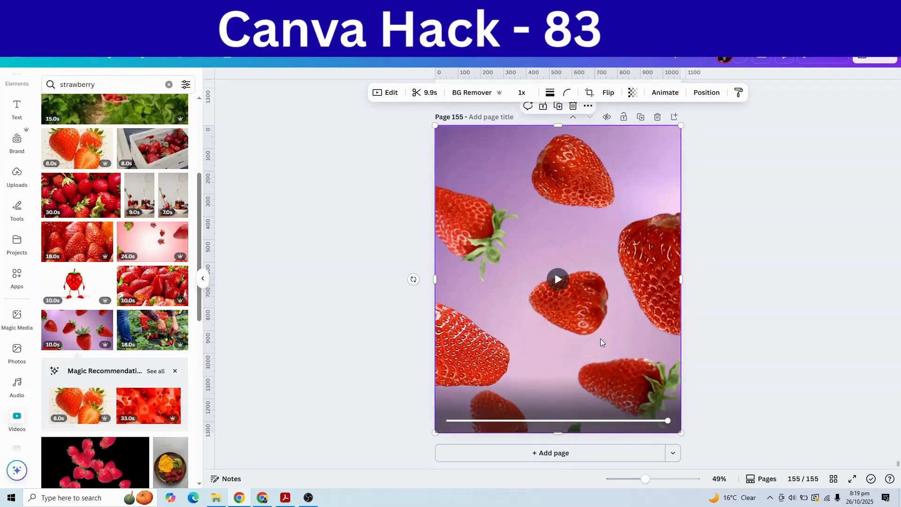
- Remove the strawberry clip's background with BG Remover and pause its playback
{"action": "left_click", "coordinate": [470, 93]}
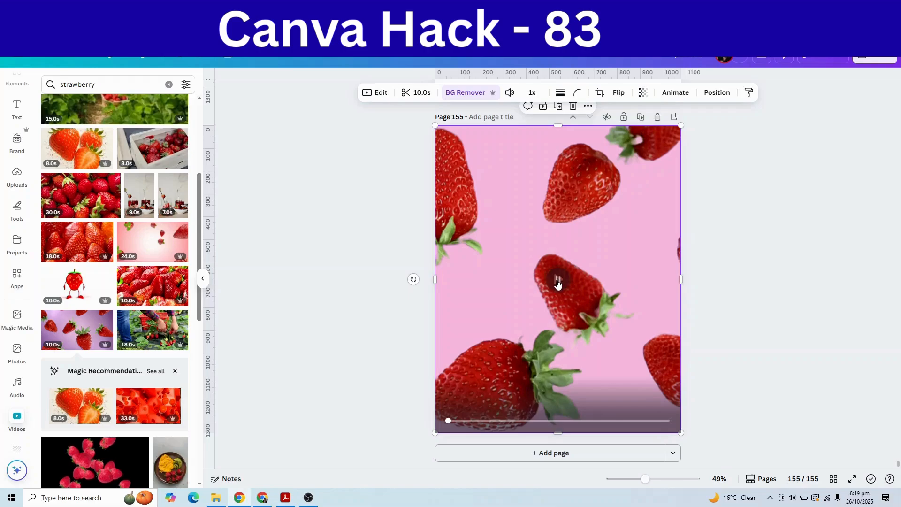
{"action": "left_click", "coordinate": [558, 284]}
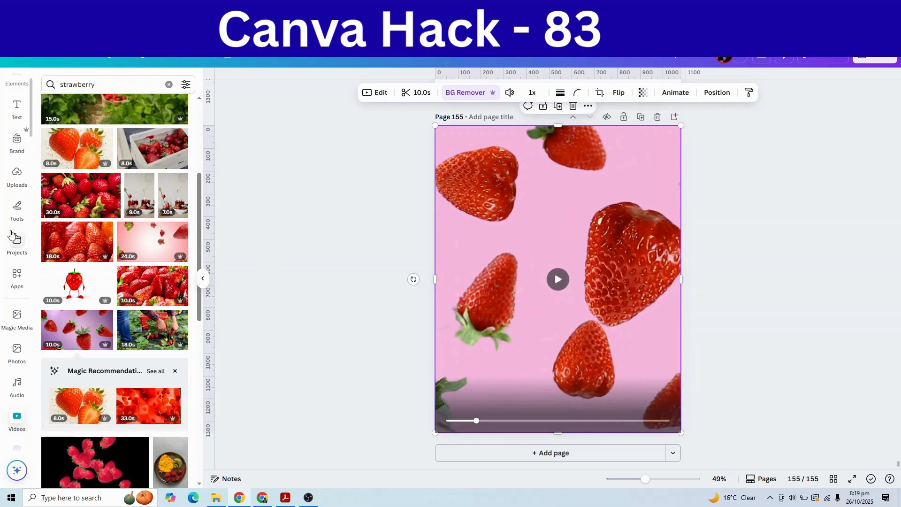
- Add a heading reading "STRAWBERRY" to the page
{"action": "left_click", "coordinate": [17, 107]}
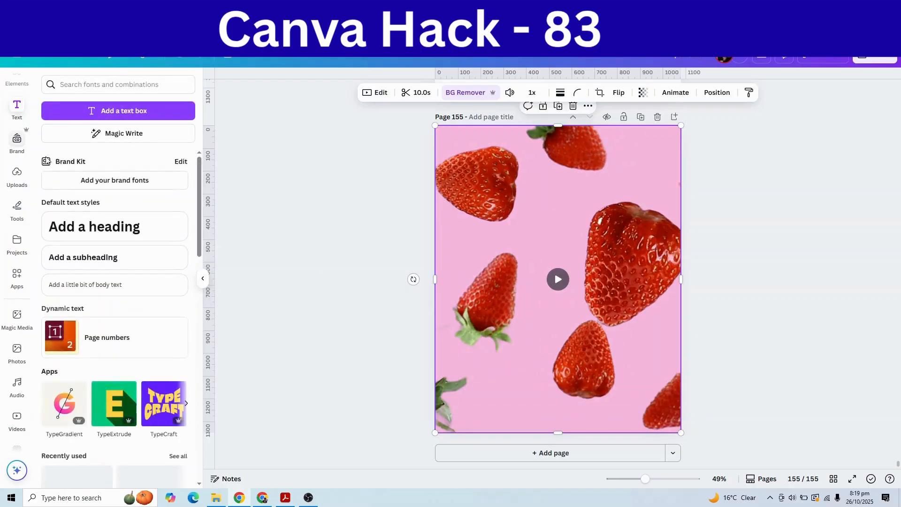
{"action": "left_click", "coordinate": [93, 228]}
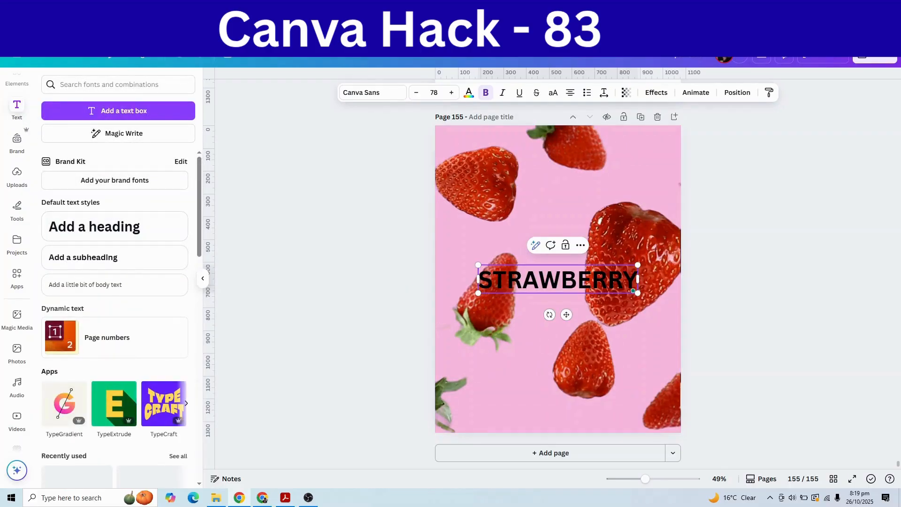
- Set the whole STRAWBERRY heading to white (#ffffff) in the Anton font
{"action": "key", "text": "shift+Left"}
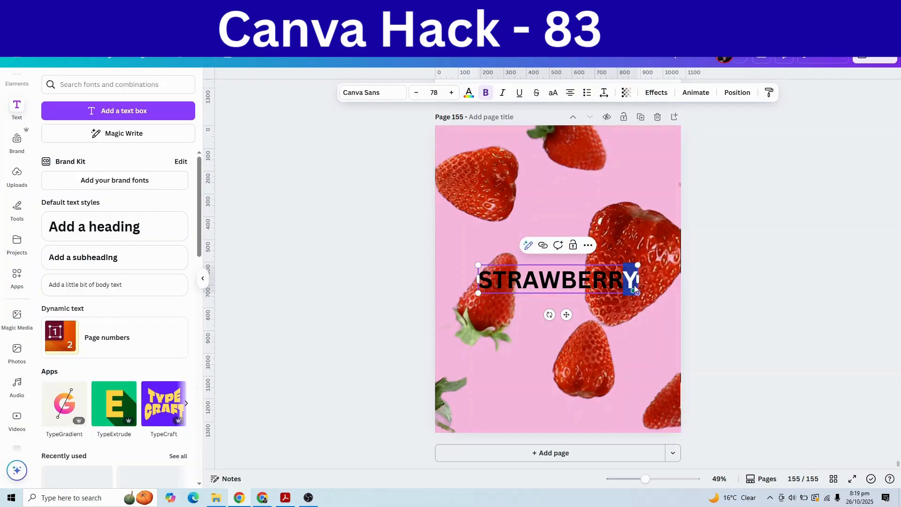
{"action": "left_click_drag", "start_coordinate": [631, 281], "coordinate": [479, 279]}
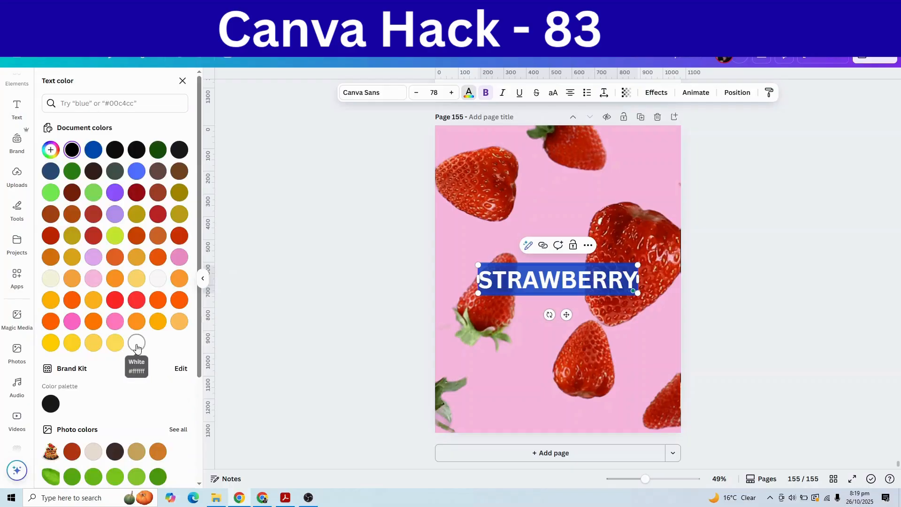
{"action": "left_click", "coordinate": [136, 345]}
{"action": "left_click", "coordinate": [362, 94]}
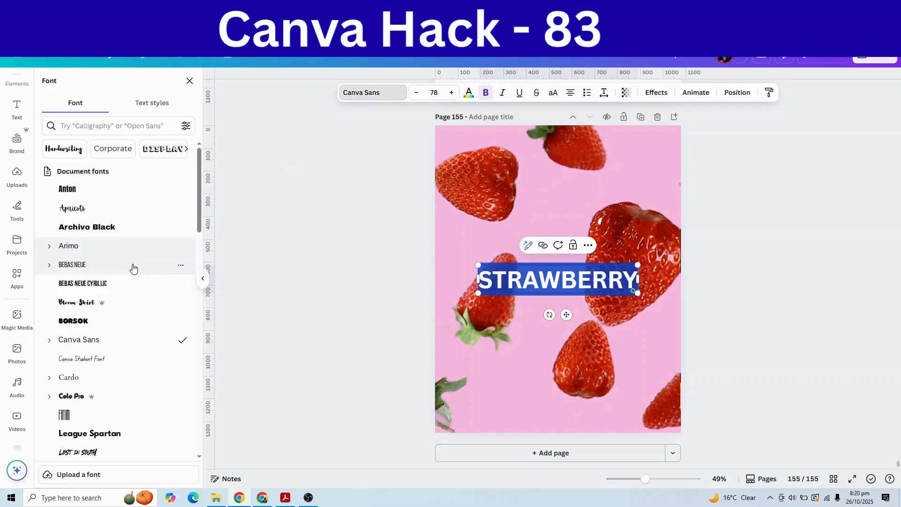
{"action": "left_click", "coordinate": [75, 189]}
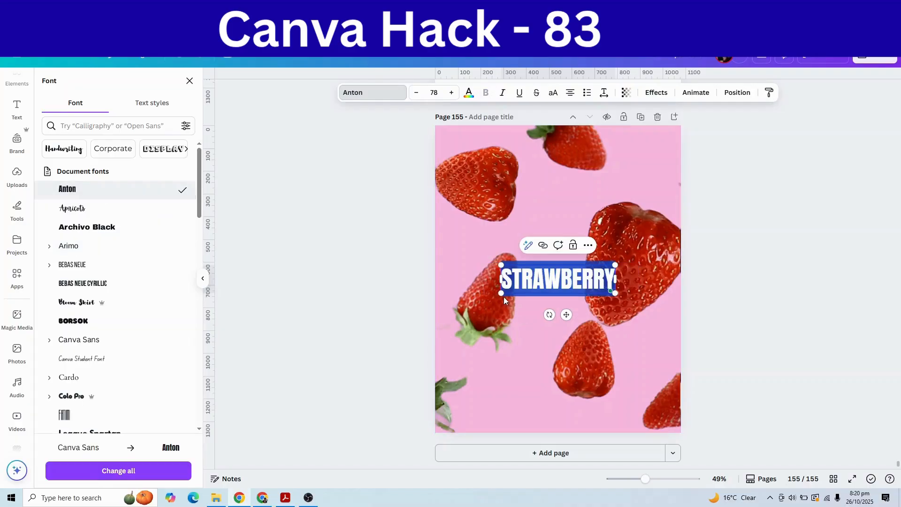
- Enlarge the STRAWBERRY heading to font size 149 and place it near the upper edge of the page
{"action": "left_click_drag", "start_coordinate": [501, 293], "coordinate": [449, 306]}
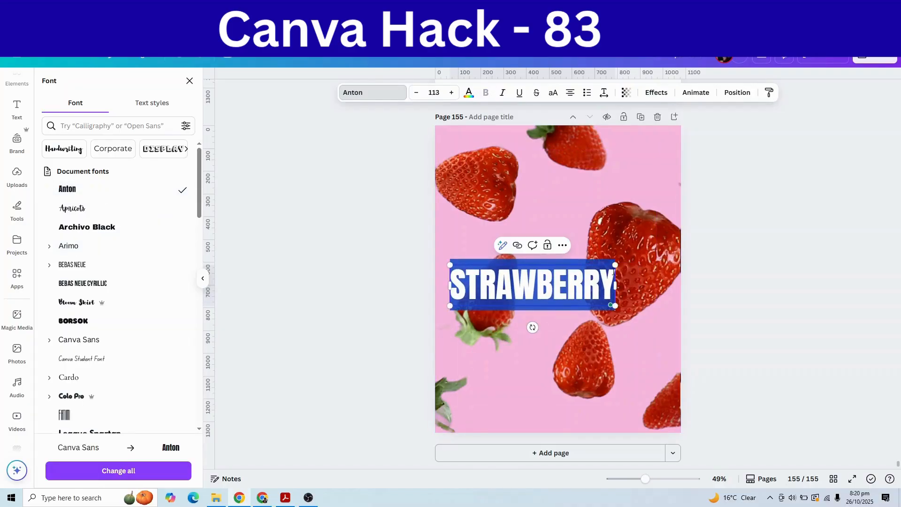
{"action": "left_click_drag", "start_coordinate": [617, 266], "coordinate": [667, 251]}
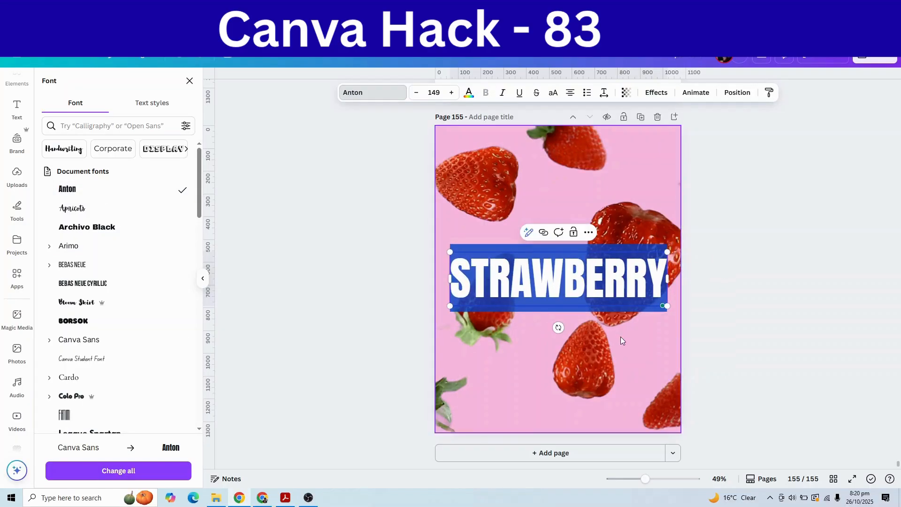
{"action": "left_click", "coordinate": [618, 337]}
{"action": "left_click_drag", "start_coordinate": [615, 293], "coordinate": [612, 184]}
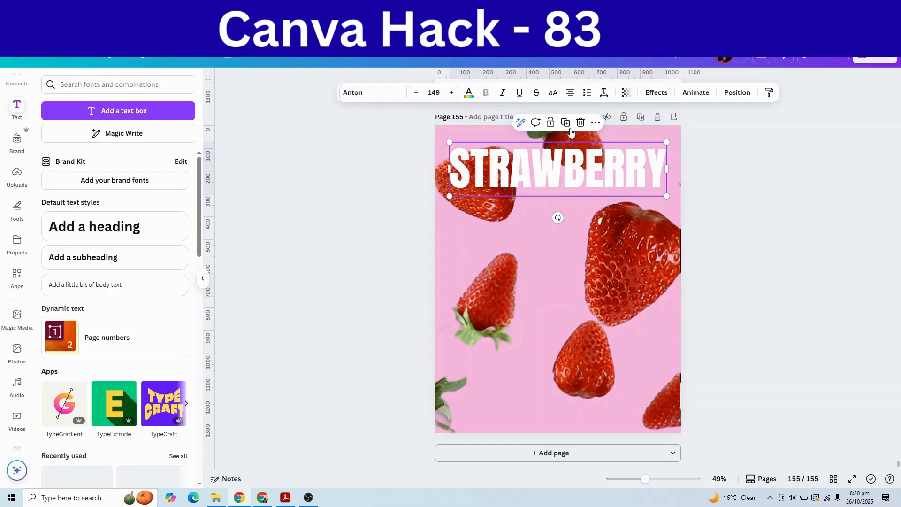
- Duplicate the STRAWBERRY heading into a stack of five evenly spaced rows and shift the whole stack up slightly
{"action": "left_click", "coordinate": [565, 123]}
{"action": "left_click_drag", "start_coordinate": [572, 206], "coordinate": [577, 233]}
{"action": "left_click", "coordinate": [565, 176]}
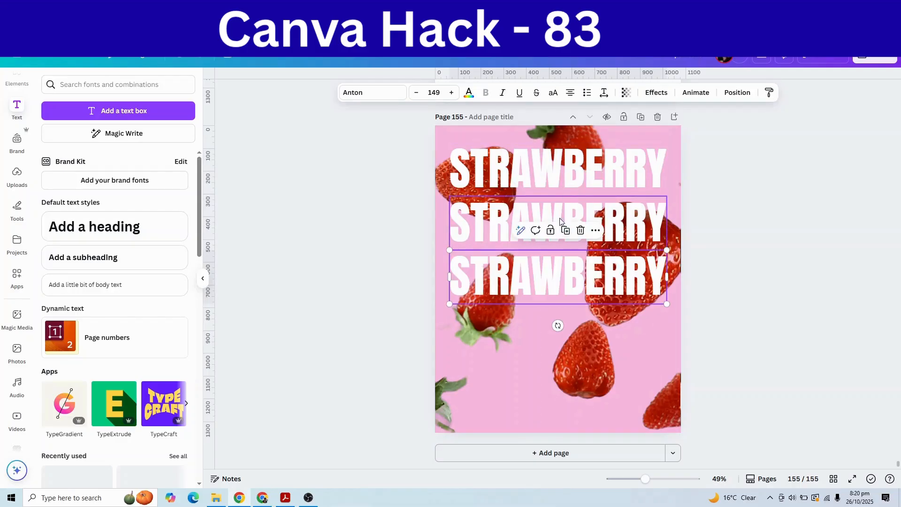
{"action": "left_click", "coordinate": [566, 231]}
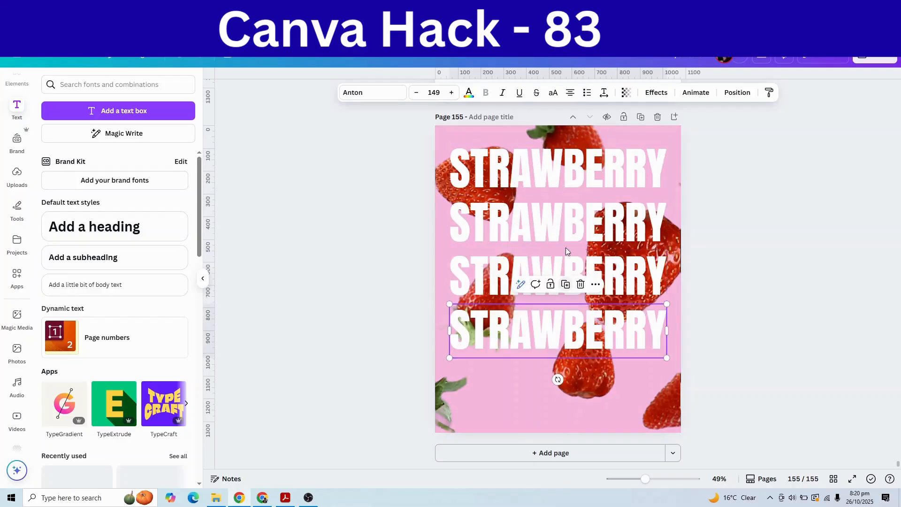
{"action": "left_click", "coordinate": [565, 284]}
{"action": "left_click_drag", "start_coordinate": [724, 409], "coordinate": [436, 162]}
{"action": "left_click_drag", "start_coordinate": [540, 222], "coordinate": [541, 214]}
- Duplicate the top STRAWBERRY row and apply the Hollow text effect to the copy
{"action": "left_click", "coordinate": [554, 174]}
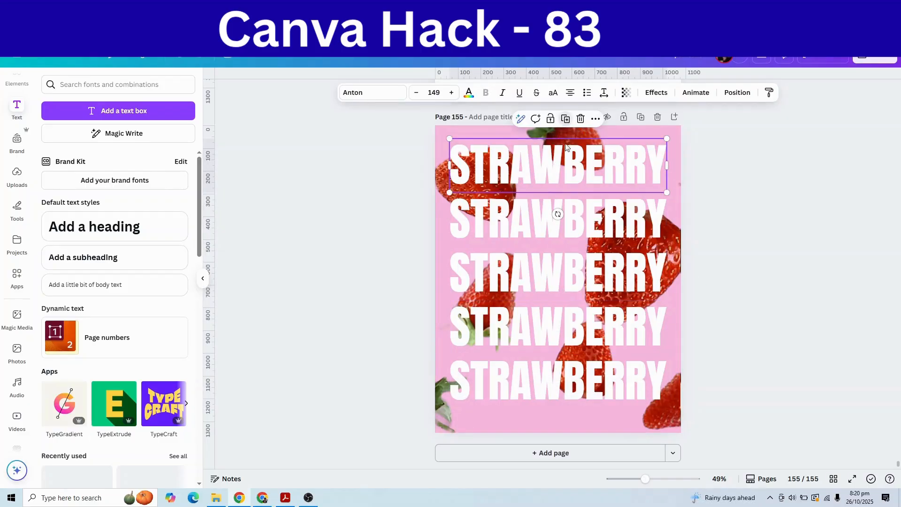
{"action": "left_click", "coordinate": [565, 119]}
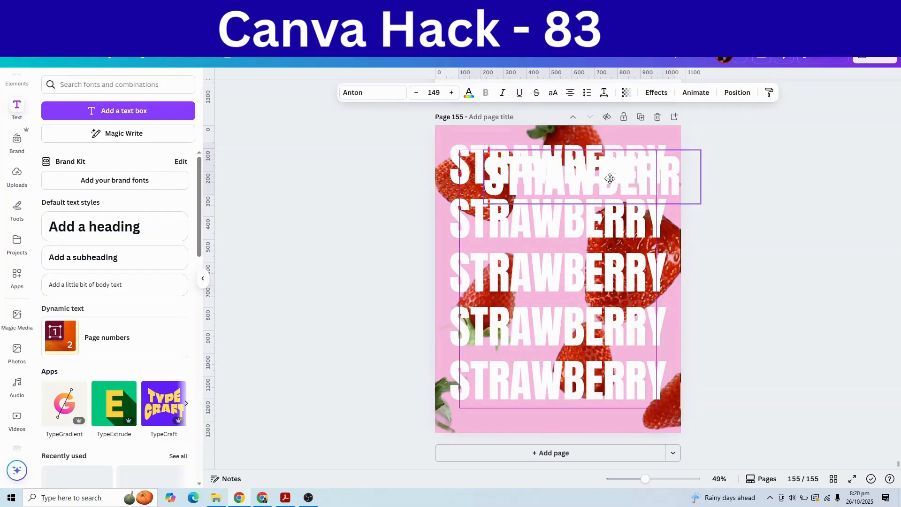
{"action": "left_click", "coordinate": [656, 93]}
{"action": "left_click", "coordinate": [65, 199]}
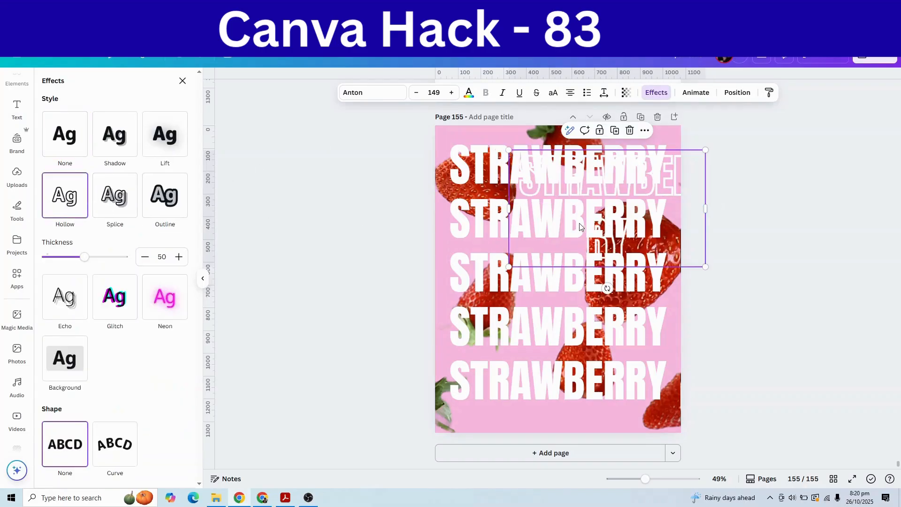
- Widen the hollow copy's text box so the word fits on one line, and place it overlapping the top row
{"action": "mouse_move", "coordinate": [669, 193]}
{"action": "left_mouse_down"}
{"action": "mouse_move", "coordinate": [619, 199]}
{"action": "mouse_move", "coordinate": [616, 174]}
{"action": "mouse_move", "coordinate": [603, 177]}
{"action": "mouse_move", "coordinate": [669, 197]}
{"action": "left_mouse_up"}
{"action": "left_click", "coordinate": [546, 174]}
{"action": "left_click_drag", "start_coordinate": [546, 177], "coordinate": [543, 188]}
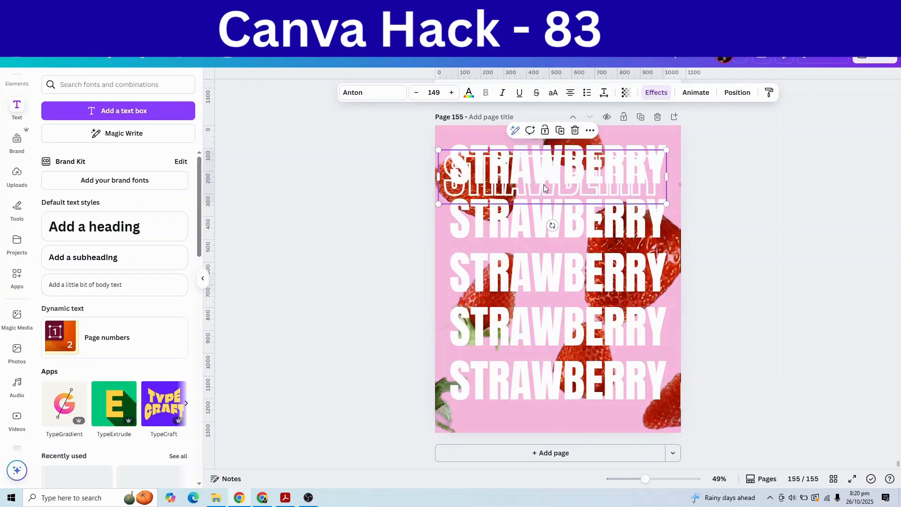
- Duplicate the hollow text three times and align the four hollow copies over the second to fifth solid rows
{"action": "left_click", "coordinate": [559, 130]}
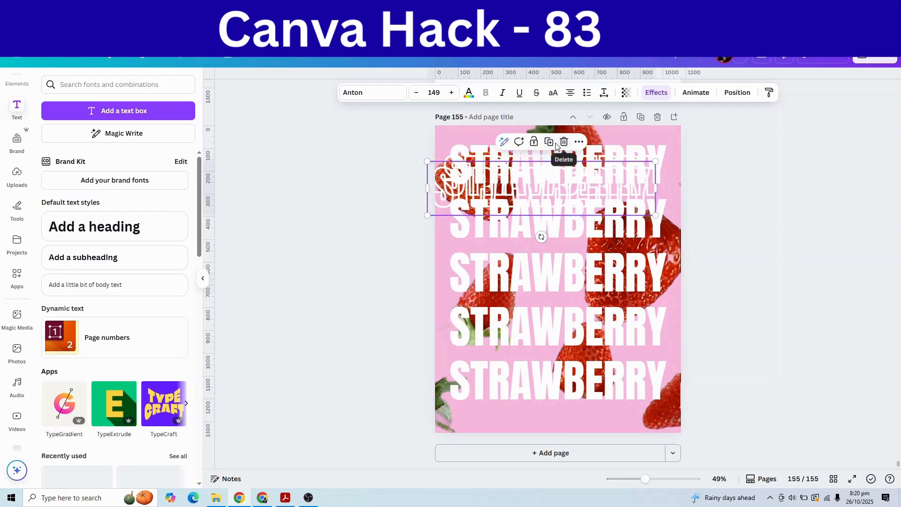
{"action": "left_click", "coordinate": [550, 142]}
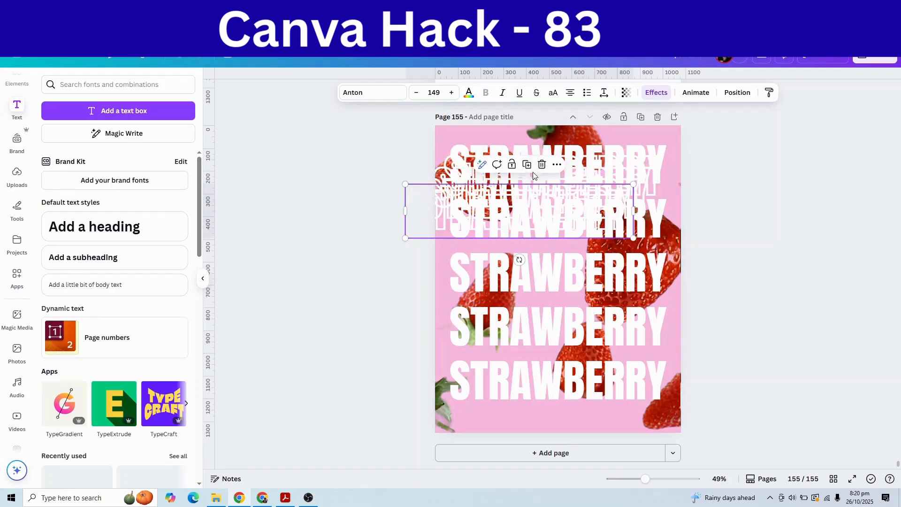
{"action": "left_click_drag", "start_coordinate": [528, 206], "coordinate": [571, 385]}
{"action": "left_click_drag", "start_coordinate": [573, 204], "coordinate": [601, 329]}
{"action": "left_click_drag", "start_coordinate": [585, 188], "coordinate": [603, 274]}
{"action": "left_click_drag", "start_coordinate": [586, 189], "coordinate": [589, 216]}
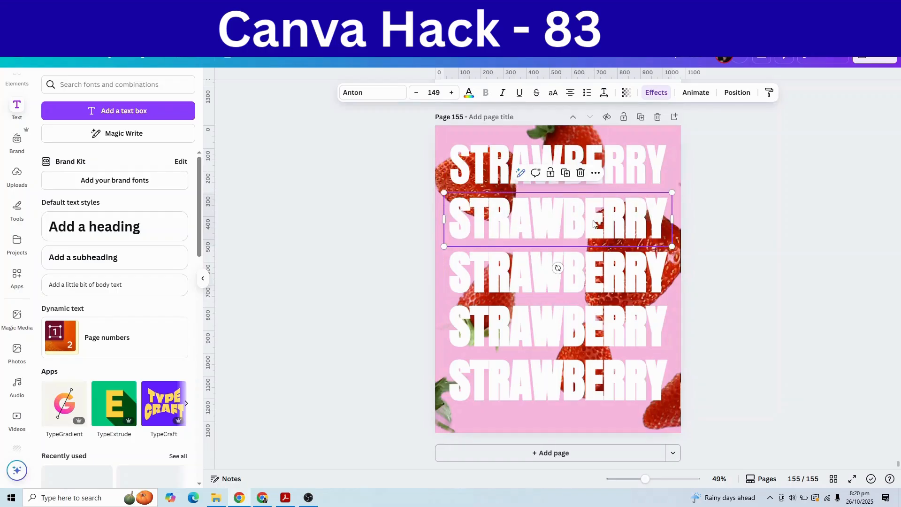
- Duplicate the second row's hollow text onto the top row and realign the original over the second solid row
{"action": "double_click", "coordinate": [594, 224]}
{"action": "left_click", "coordinate": [682, 263]}
{"action": "left_click_drag", "start_coordinate": [618, 210], "coordinate": [634, 217]}
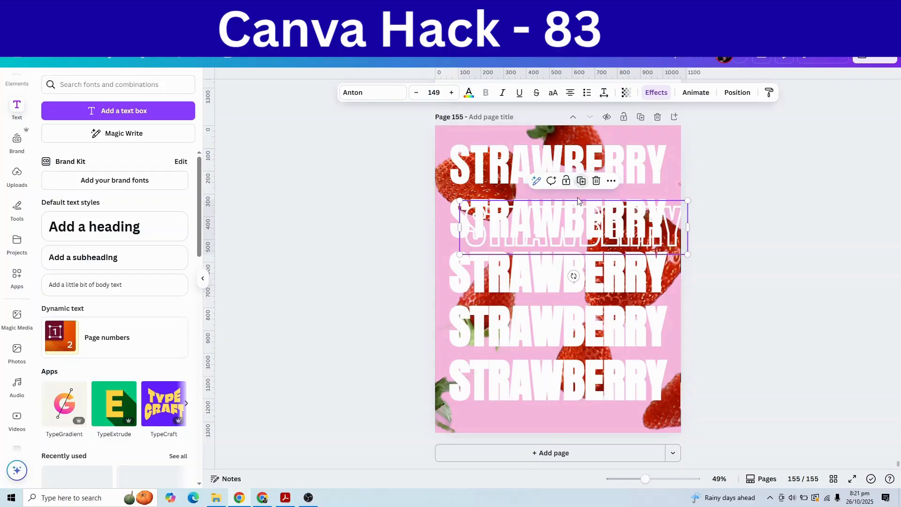
{"action": "left_click", "coordinate": [540, 175]}
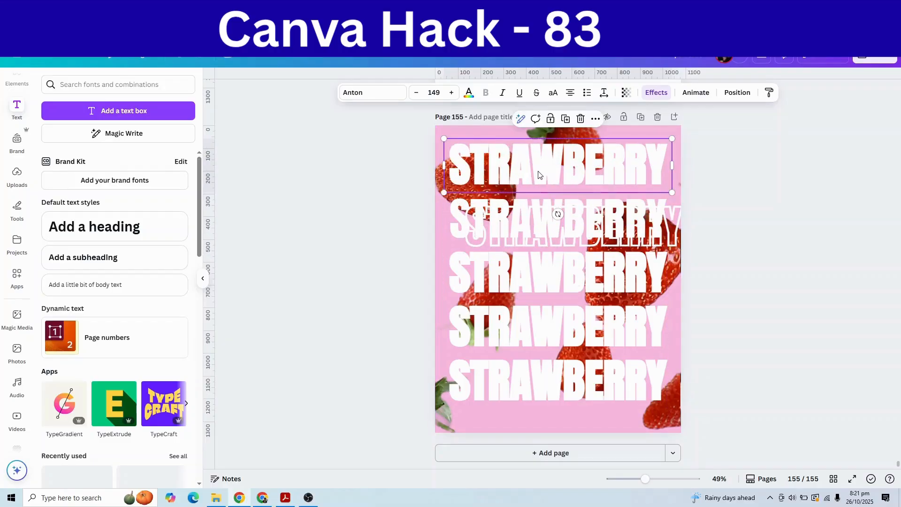
{"action": "left_click_drag", "start_coordinate": [522, 216], "coordinate": [503, 209]}
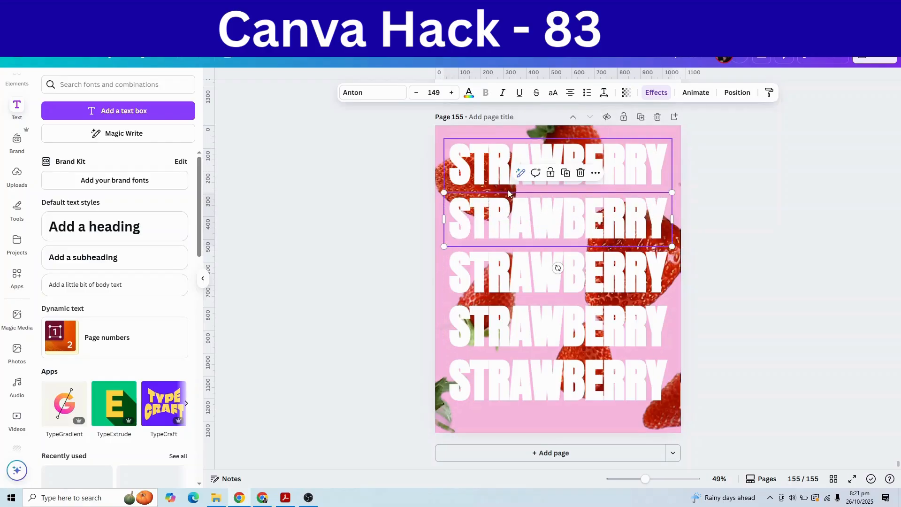
- Move the strawberry video's layer between the hollow text copies and the solid STRAWBERRY rows
{"action": "left_click", "coordinate": [700, 243]}
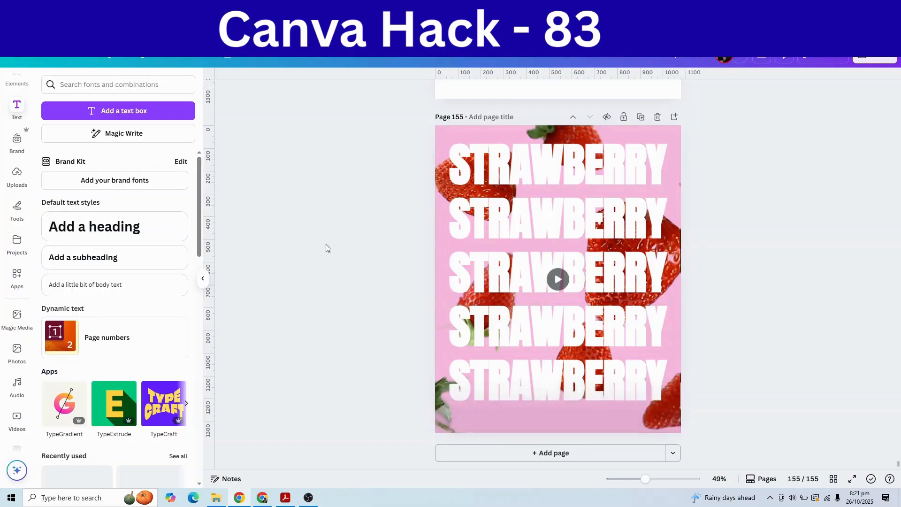
{"action": "left_click", "coordinate": [664, 165]}
{"action": "left_click", "coordinate": [738, 93]}
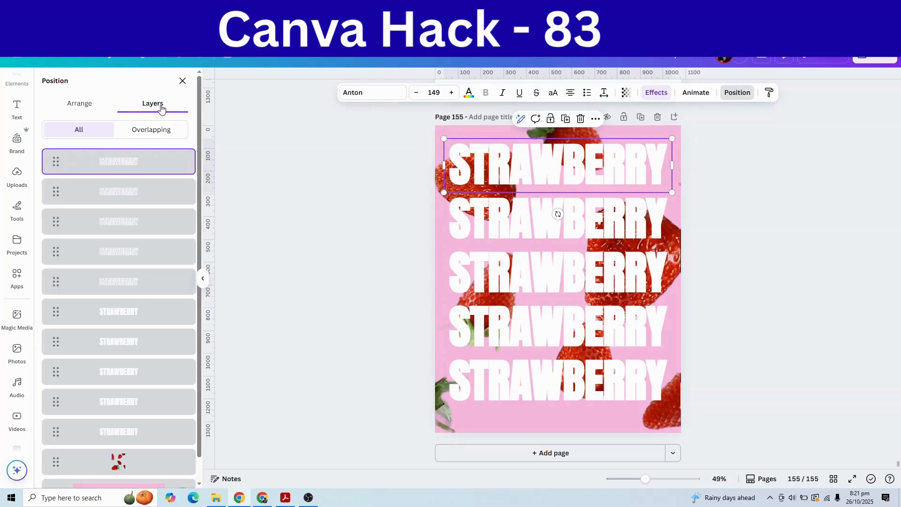
{"action": "left_click_drag", "start_coordinate": [100, 423], "coordinate": [103, 307]}
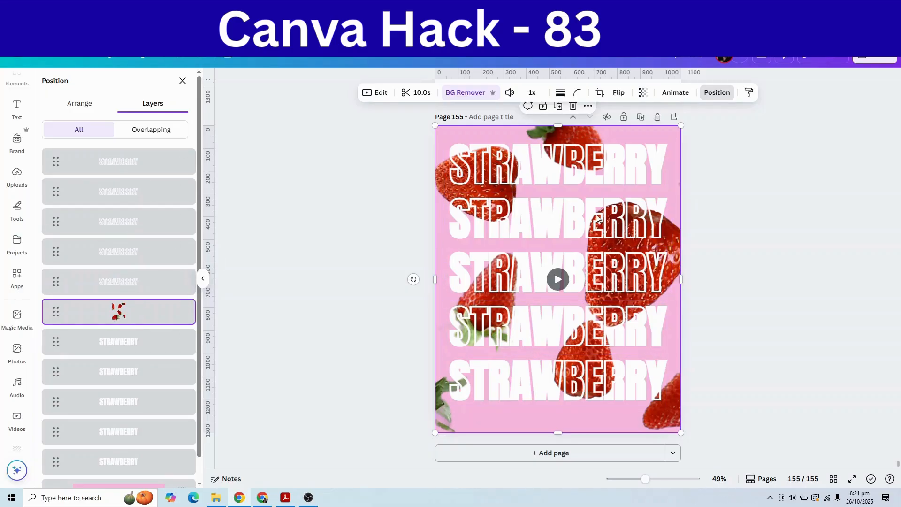
{"action": "left_click", "coordinate": [755, 373]}
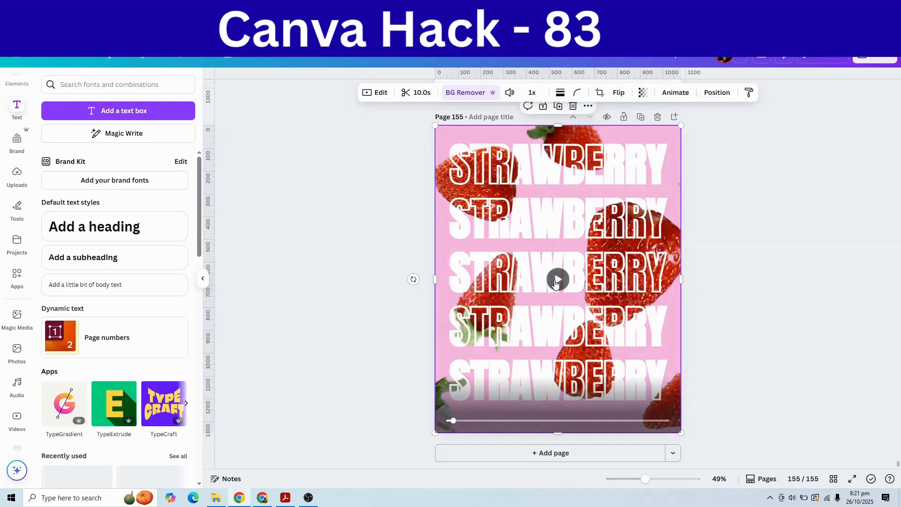
- Play the strawberry video on page 155 as a preview, and duplicate the page
{"action": "left_click", "coordinate": [558, 283]}
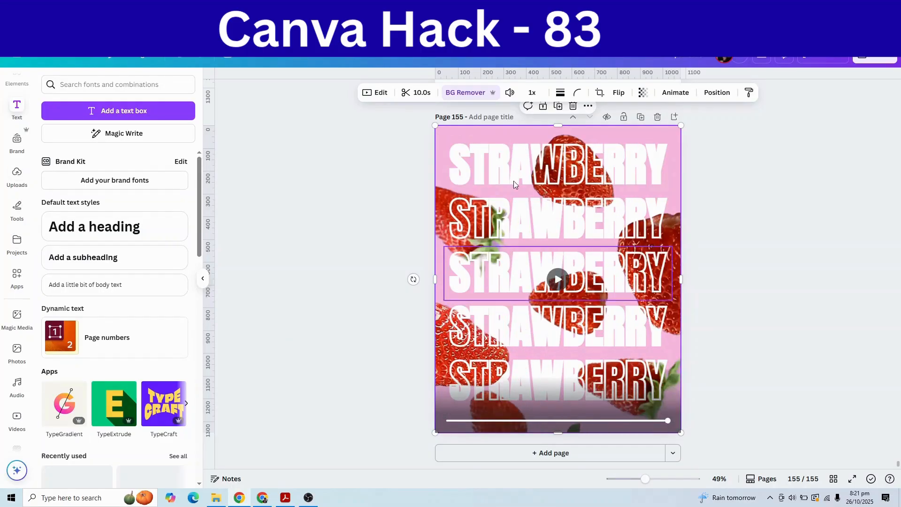
{"action": "left_click", "coordinate": [639, 119]}
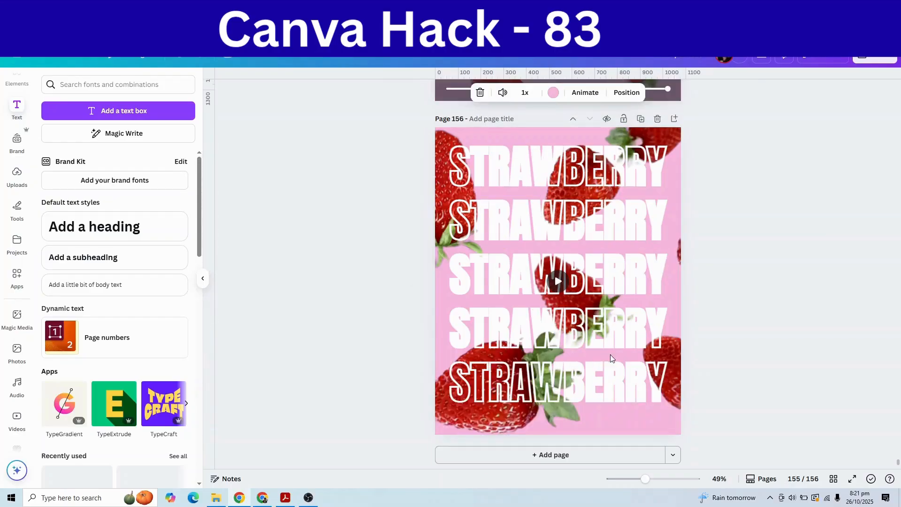
{"action": "scroll", "coordinate": [416, 244], "scroll_direction": "up", "scroll_amount": 5}
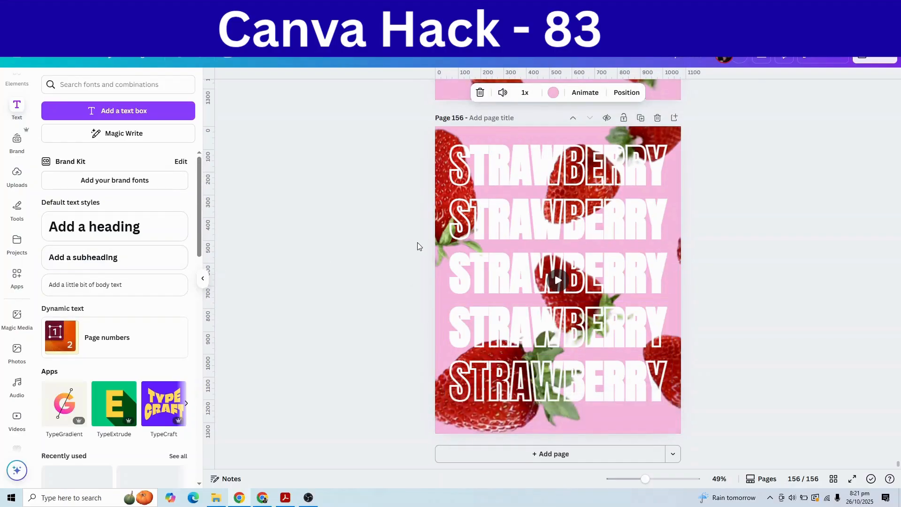
{"action": "scroll", "coordinate": [418, 243], "scroll_direction": "down", "scroll_amount": 4}
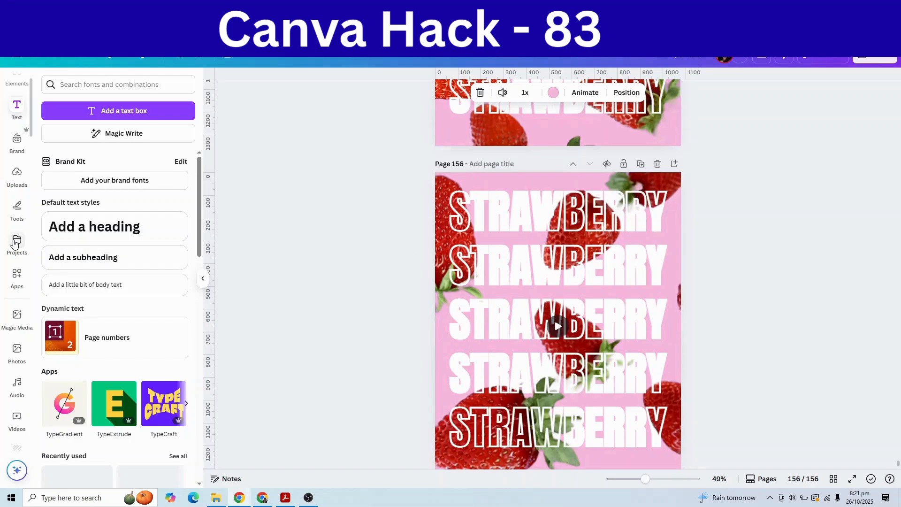
- Add the uploaded gold supplement can image to the duplicated page and tilt it clockwise
{"action": "left_click", "coordinate": [17, 173]}
{"action": "scroll", "coordinate": [168, 299], "scroll_direction": "down", "scroll_amount": 1}
{"action": "scroll", "coordinate": [168, 299], "scroll_direction": "down", "scroll_amount": 3}
{"action": "left_click", "coordinate": [100, 341]}
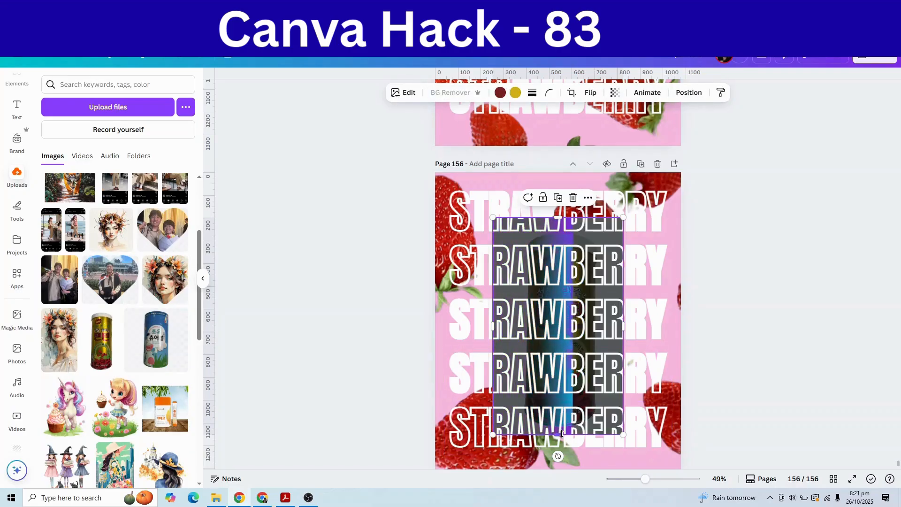
{"action": "left_click_drag", "start_coordinate": [558, 456], "coordinate": [528, 453]}
- Bring the can's layer in front of all text layers, and shrink and recentre it over the STRAWBERRY rows
{"action": "key", "text": "alt+1"}
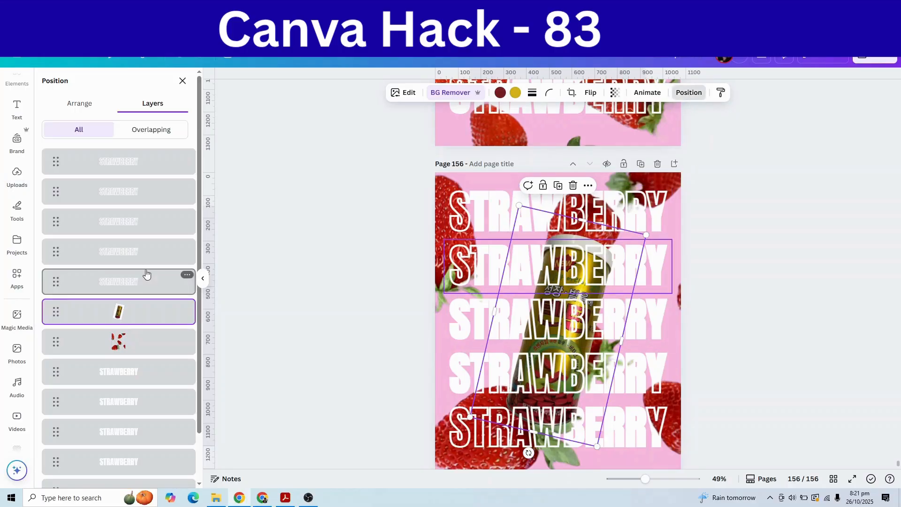
{"action": "left_click_drag", "start_coordinate": [131, 318], "coordinate": [124, 168]}
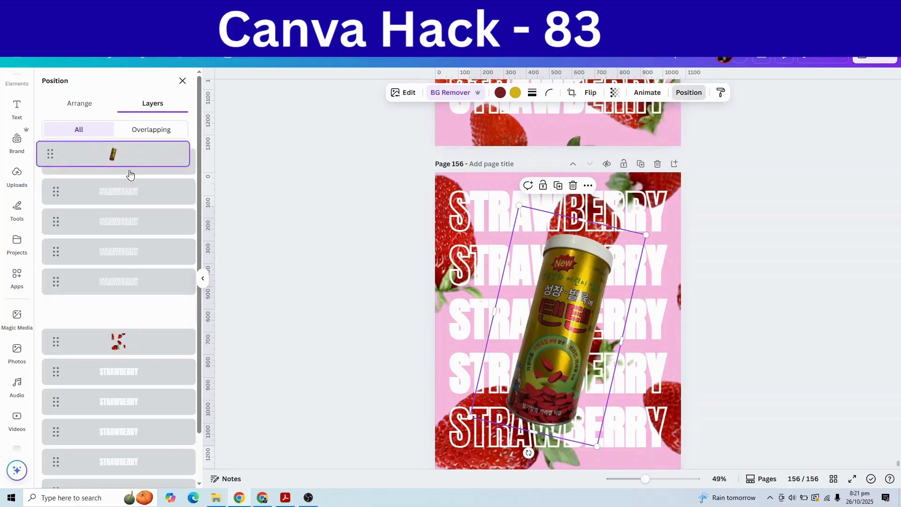
{"action": "key", "text": "alt+1"}
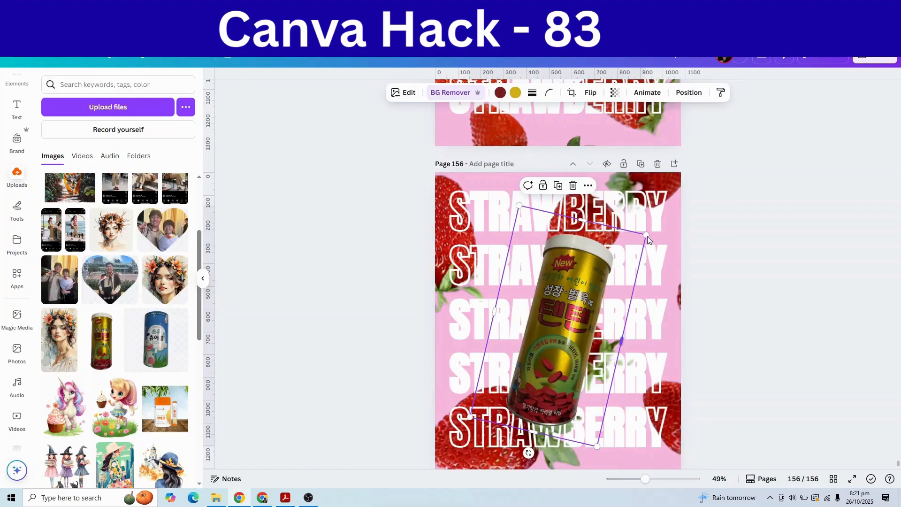
{"action": "left_click_drag", "start_coordinate": [643, 238], "coordinate": [621, 260]}
{"action": "left_click_drag", "start_coordinate": [565, 342], "coordinate": [566, 346]}
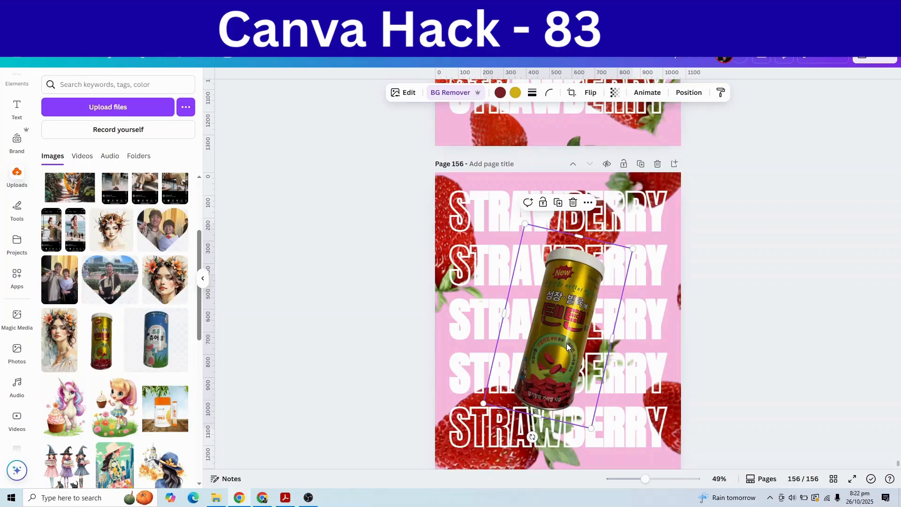
{"action": "left_click_drag", "start_coordinate": [568, 345], "coordinate": [567, 343]}
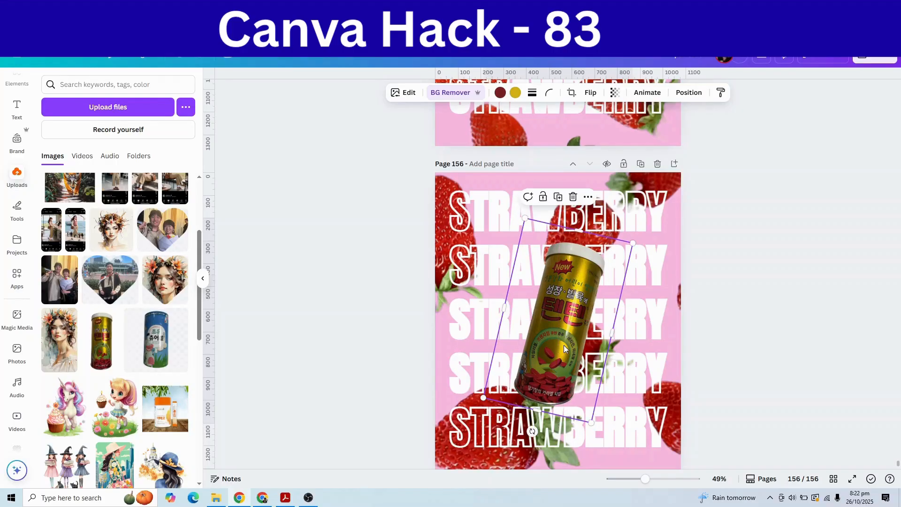
- Create a custom animation for the can with a freehand motion path criss-crossing the page and ending back at its centre
{"action": "left_click", "coordinate": [647, 92]}
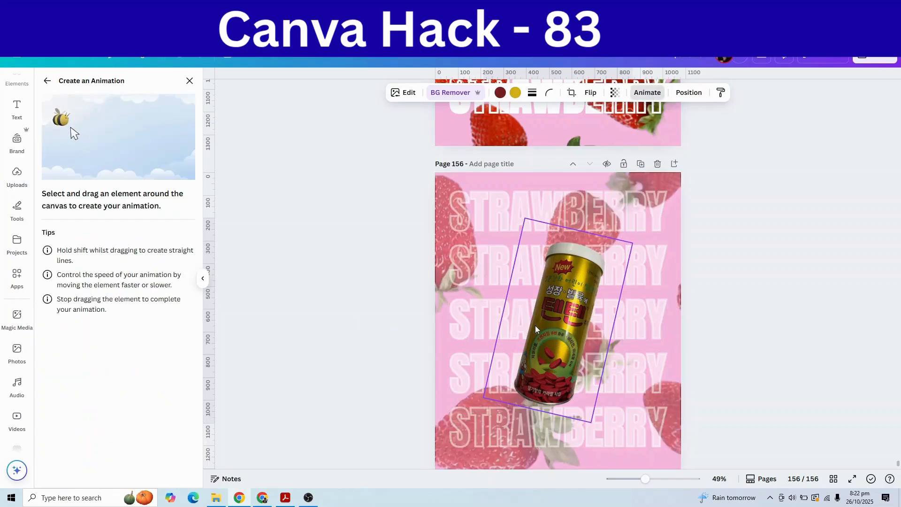
{"action": "mouse_move", "coordinate": [549, 325]}
{"action": "left_mouse_down"}
{"action": "mouse_move", "coordinate": [415, 486]}
{"action": "mouse_move", "coordinate": [712, 192]}
{"action": "mouse_move", "coordinate": [788, 300]}
{"action": "mouse_move", "coordinate": [747, 415]}
{"action": "mouse_move", "coordinate": [697, 460]}
{"action": "mouse_move", "coordinate": [595, 423]}
{"action": "mouse_move", "coordinate": [451, 232]}
{"action": "mouse_move", "coordinate": [475, 274]}
{"action": "mouse_move", "coordinate": [551, 318]}
{"action": "left_mouse_up"}
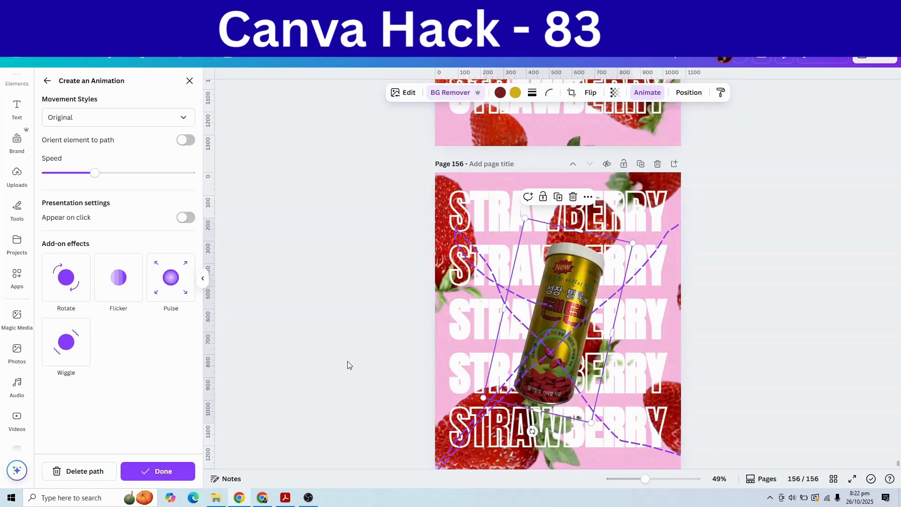
{"action": "left_click", "coordinate": [156, 475]}
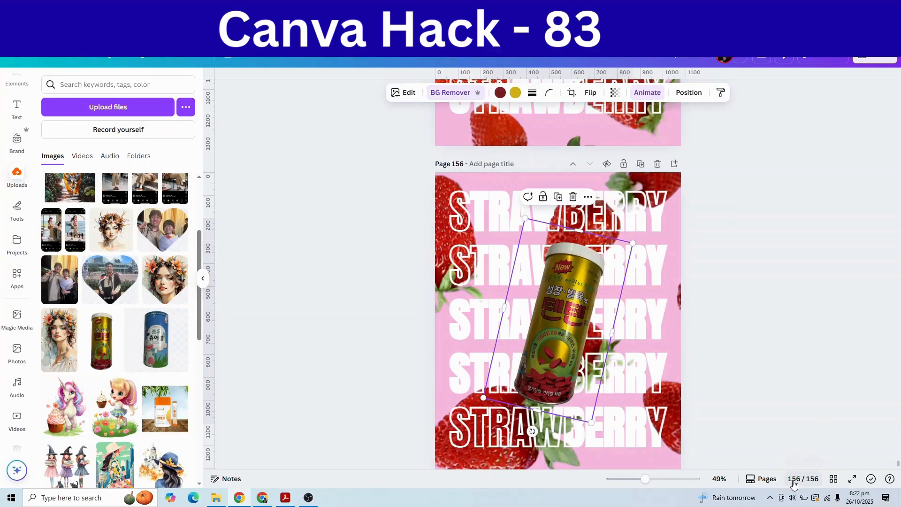
- Play page 155 full screen, exit the presentation, and look back at pages 153 and 152
{"action": "left_click", "coordinate": [582, 136]}
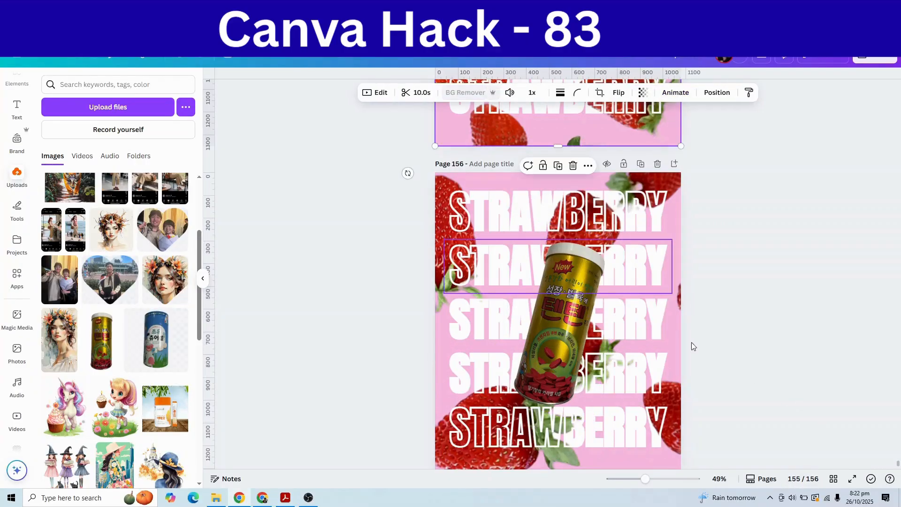
{"action": "left_click", "coordinate": [768, 487]}
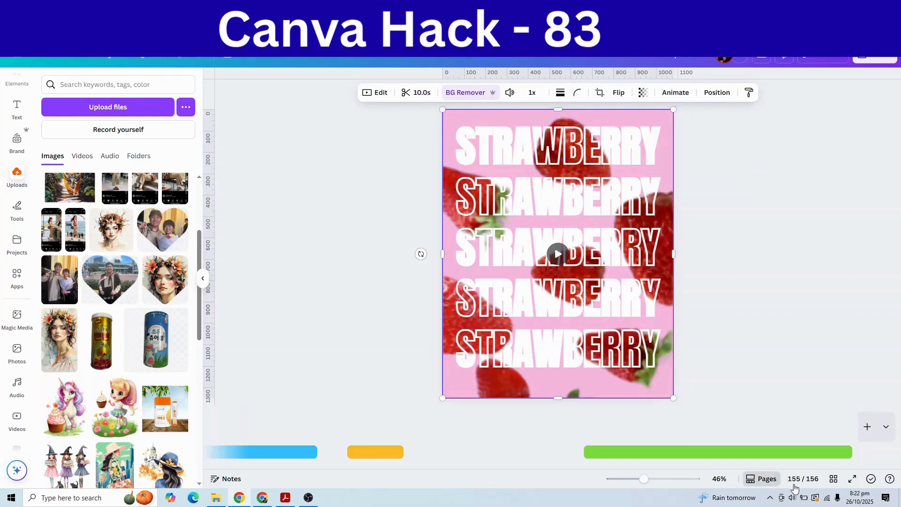
{"action": "left_click", "coordinate": [853, 481]}
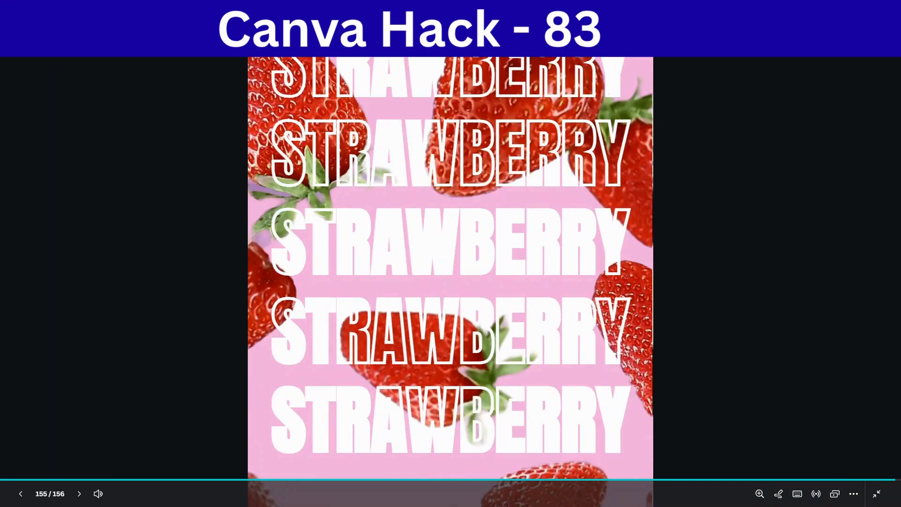
{"action": "key", "text": "Escape"}
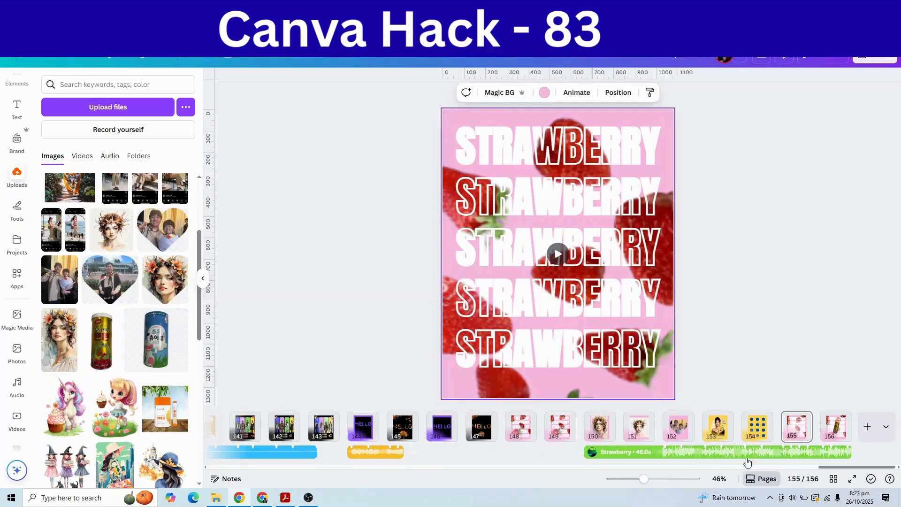
{"action": "scroll", "coordinate": [668, 358], "scroll_direction": "up", "scroll_amount": 2}
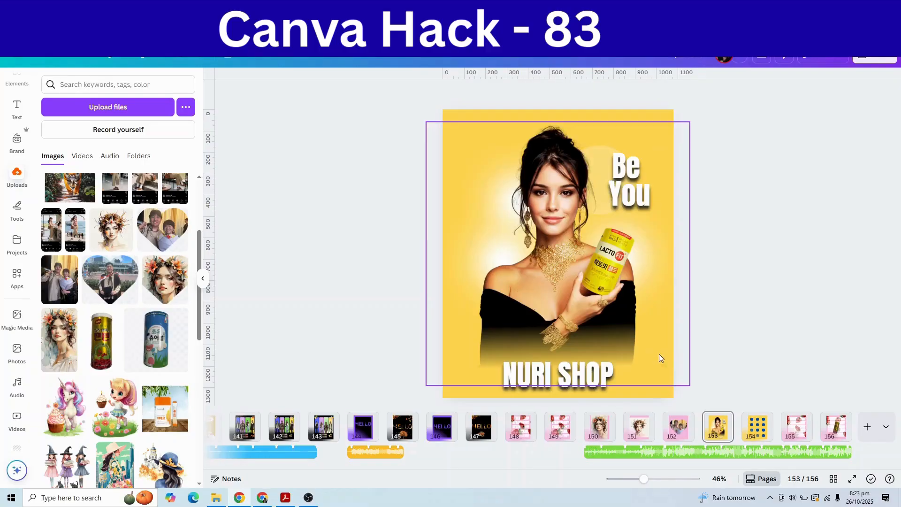
{"action": "scroll", "coordinate": [580, 235], "scroll_direction": "up", "scroll_amount": 1}
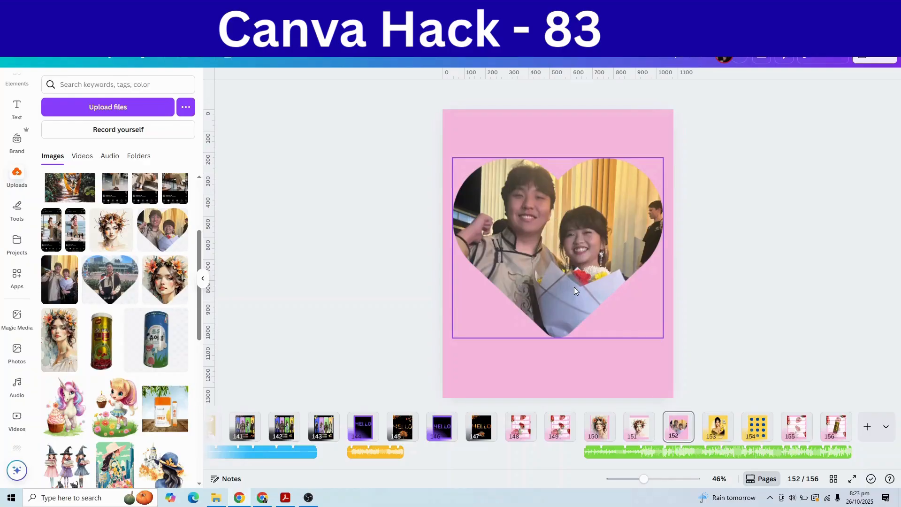
{"action": "scroll", "coordinate": [575, 290], "scroll_direction": "down", "scroll_amount": 1}
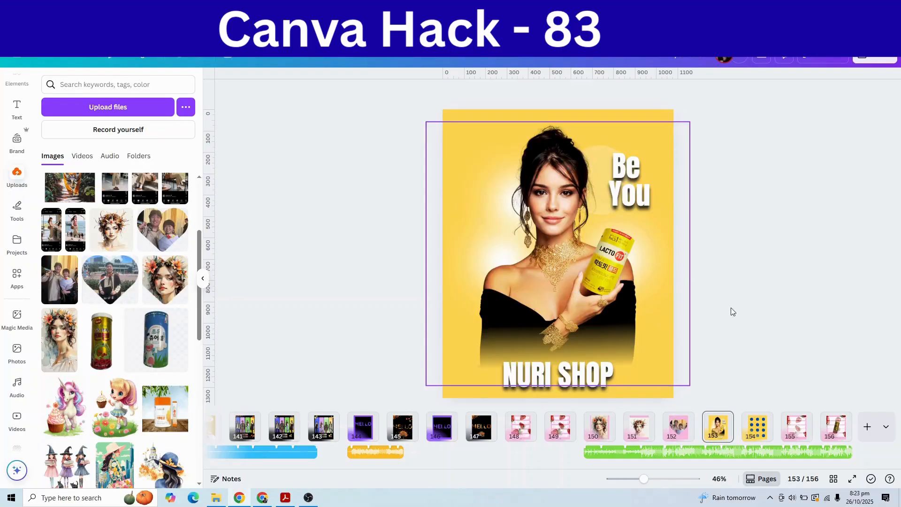
- Add blank page 157 and fill its background with the lighter yellow document colour
{"action": "left_click", "coordinate": [767, 480]}
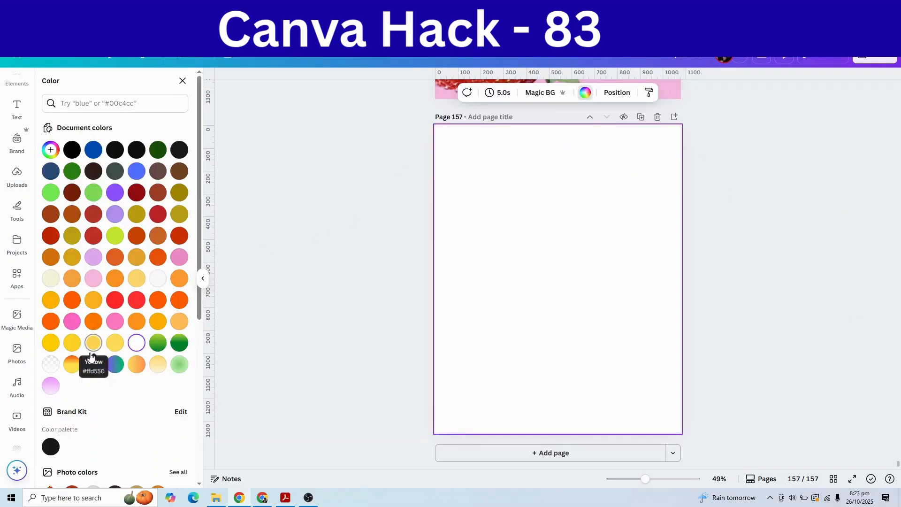
{"action": "left_click", "coordinate": [92, 344]}
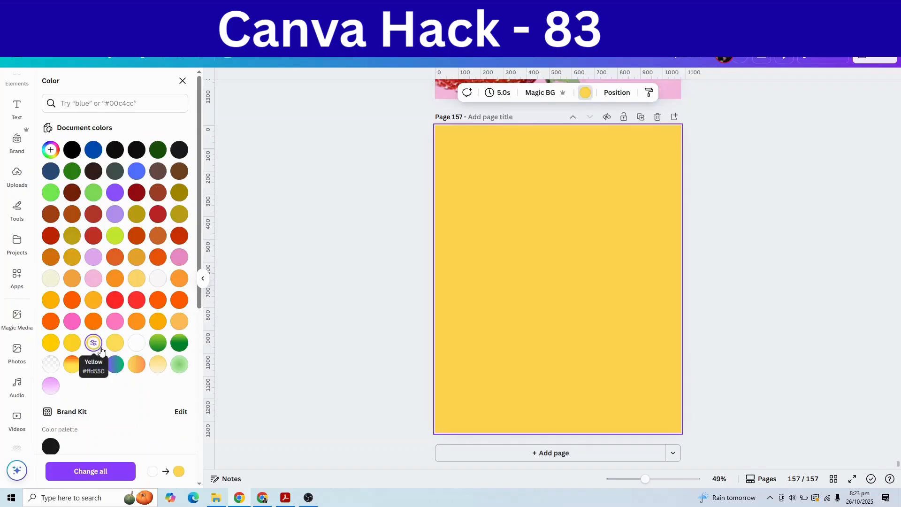
{"action": "left_click", "coordinate": [113, 345]}
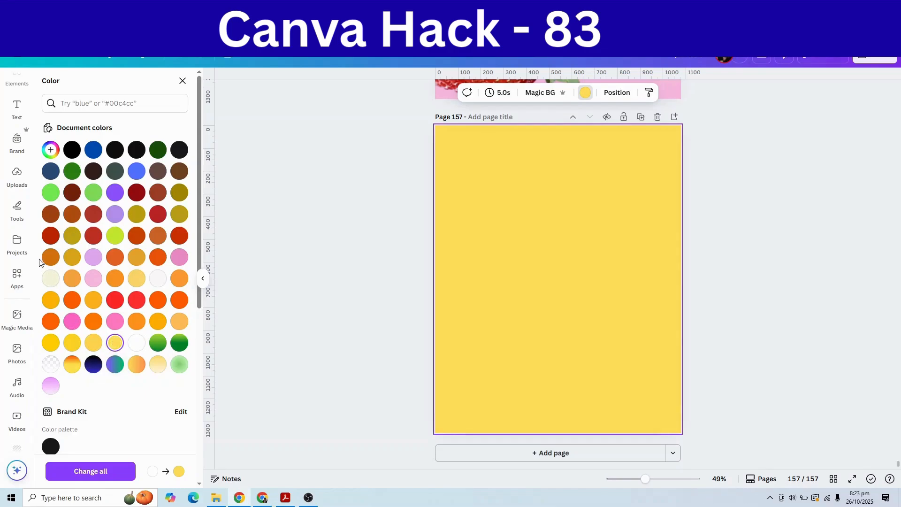
- Add the uploaded photo of the woman holding the can, enlarged against the page's bottom edge, and remove its background
{"action": "left_click", "coordinate": [17, 176]}
{"action": "left_click", "coordinate": [64, 261]}
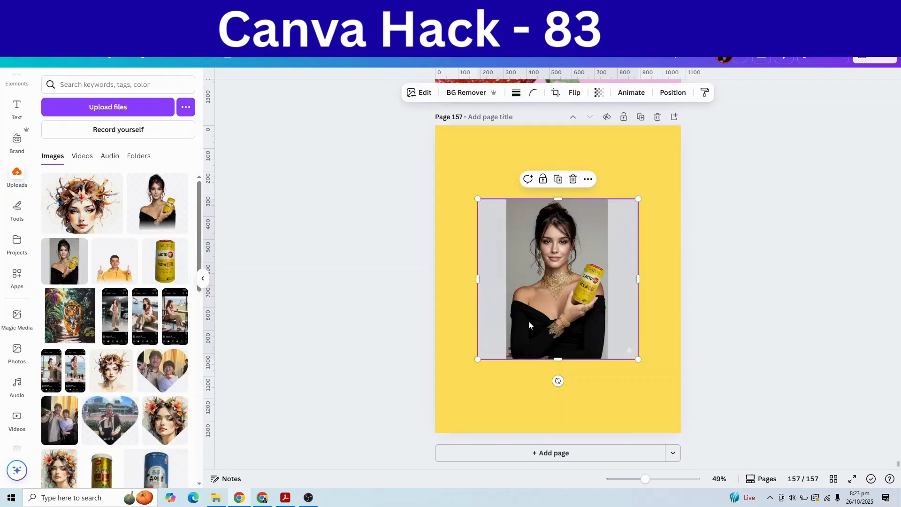
{"action": "left_click_drag", "start_coordinate": [528, 320], "coordinate": [495, 260]}
{"action": "left_click_drag", "start_coordinate": [605, 299], "coordinate": [718, 447]}
{"action": "left_click_drag", "start_coordinate": [647, 400], "coordinate": [599, 393]}
{"action": "left_click_drag", "start_coordinate": [718, 138], "coordinate": [682, 172]}
{"action": "mouse_move", "coordinate": [573, 248]}
{"action": "left_mouse_down"}
{"action": "mouse_move", "coordinate": [580, 239]}
{"action": "mouse_move", "coordinate": [581, 249]}
{"action": "left_mouse_up"}
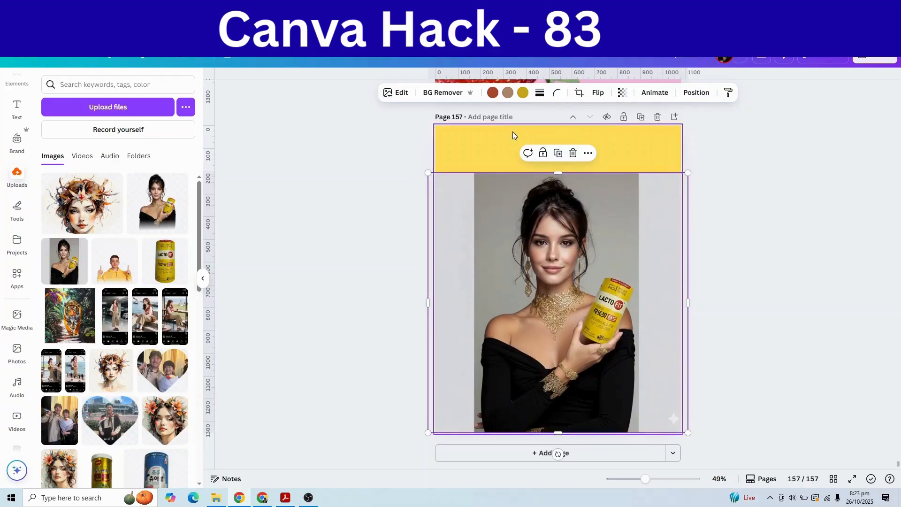
{"action": "left_click", "coordinate": [443, 93]}
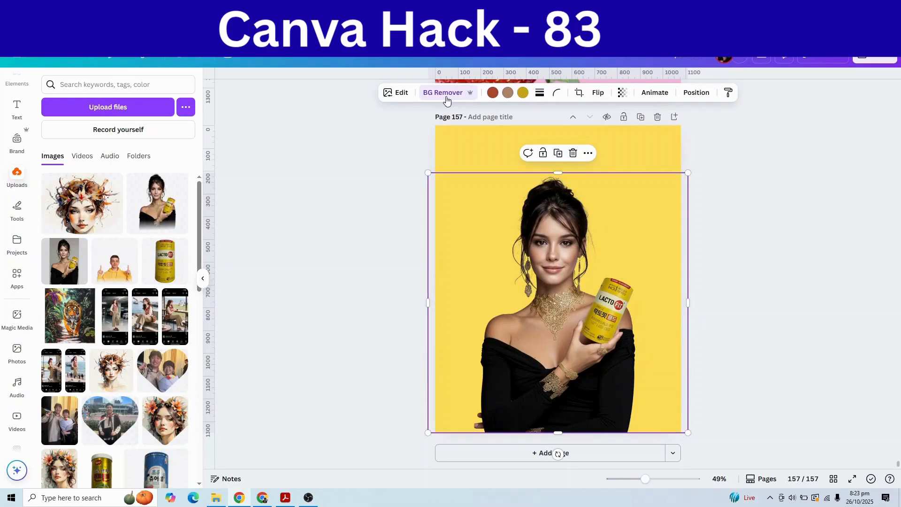
- Add a circle shape and place it beside the woman's head, above the can
{"action": "key", "text": "c"}
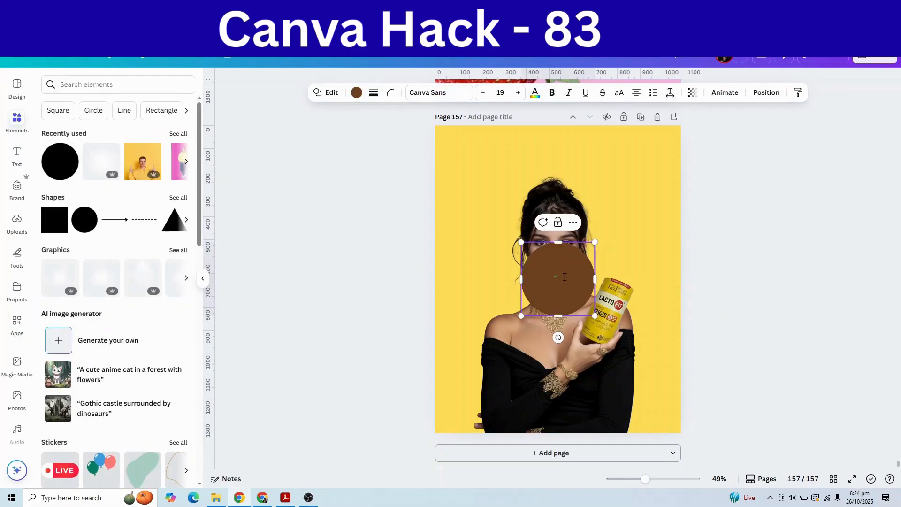
{"action": "left_click", "coordinate": [631, 260]}
{"action": "left_click_drag", "start_coordinate": [581, 272], "coordinate": [628, 202]}
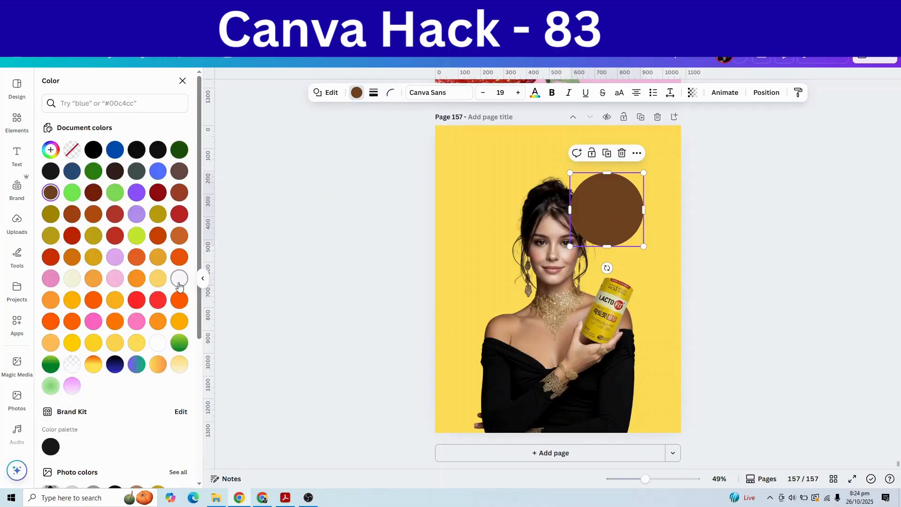
- Recolour the circle off-white, make it mostly transparent, and nudge it into place beside the woman's head
{"action": "left_click", "coordinate": [179, 279]}
{"action": "left_click", "coordinate": [693, 93]}
{"action": "left_click_drag", "start_coordinate": [717, 131], "coordinate": [660, 132]}
{"action": "left_click_drag", "start_coordinate": [623, 208], "coordinate": [618, 209]}
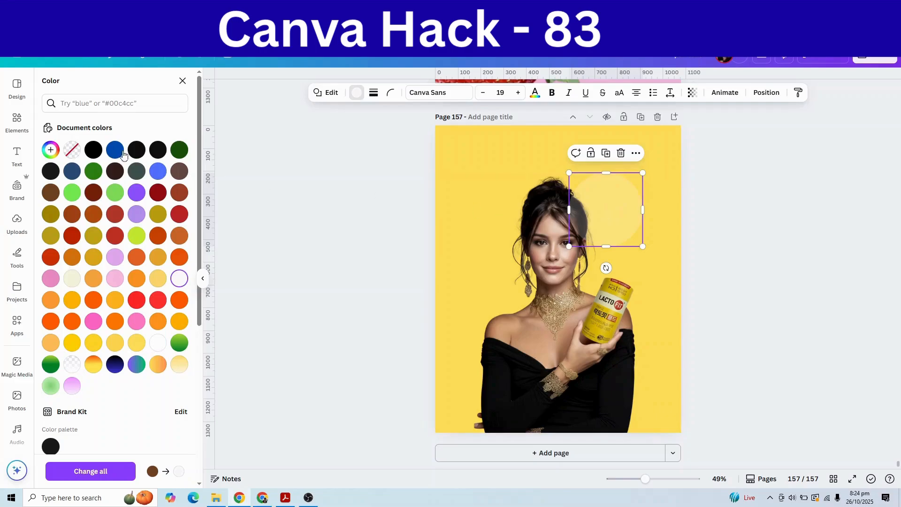
- Add a white glow graphic from a "LIGHT" elements search, scaled down and placed on the page beside the woman's head
{"action": "left_click", "coordinate": [17, 121]}
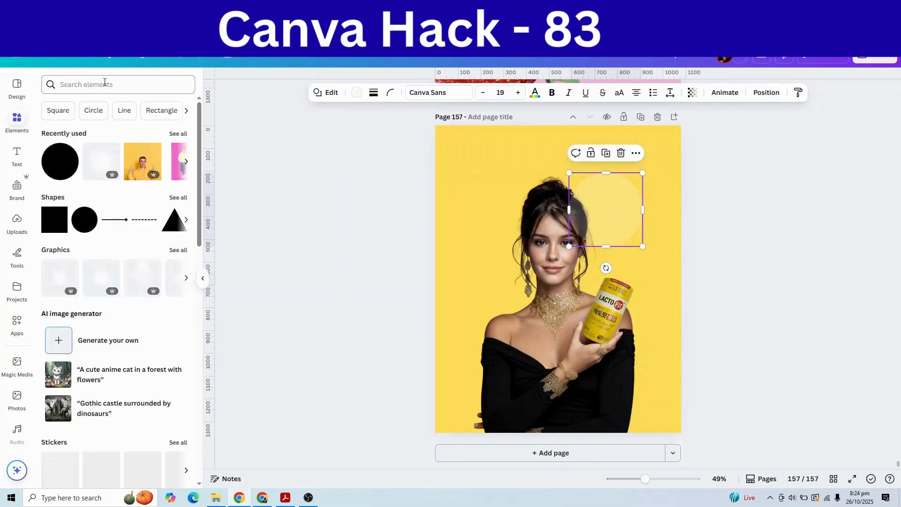
{"action": "left_click", "coordinate": [104, 83]}
{"action": "type", "text": "LI"}
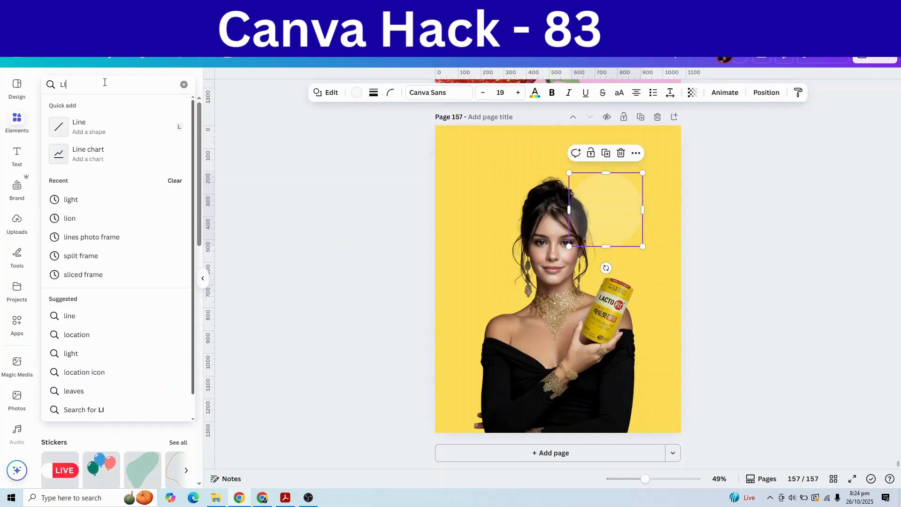
{"action": "type", "text": "GHT"}
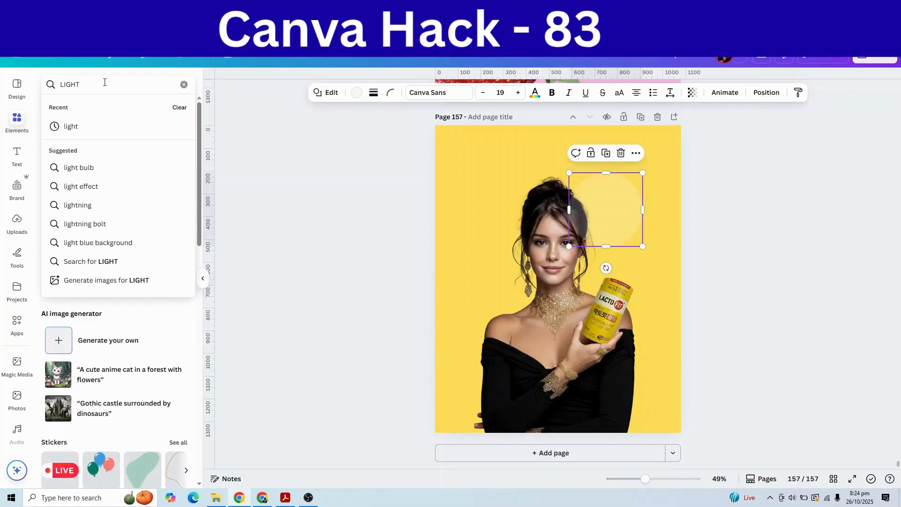
{"action": "key", "text": "Return"}
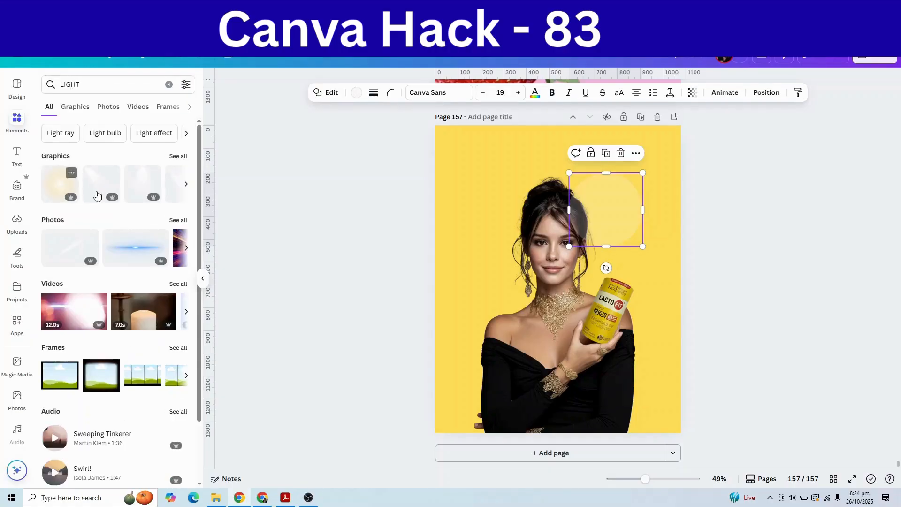
{"action": "left_click", "coordinate": [178, 156]}
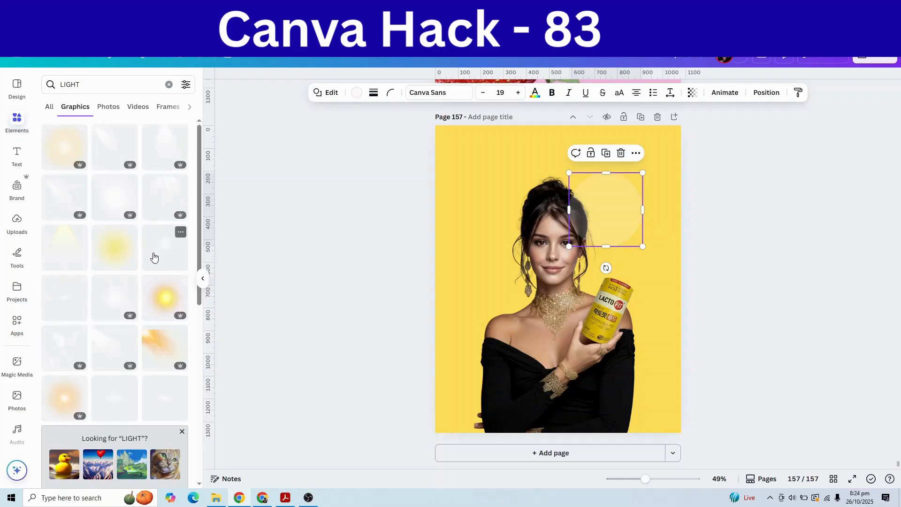
{"action": "left_click", "coordinate": [162, 251]}
{"action": "left_click_drag", "start_coordinate": [557, 261], "coordinate": [522, 250]}
{"action": "left_click_drag", "start_coordinate": [622, 397], "coordinate": [554, 309]}
{"action": "left_click_drag", "start_coordinate": [502, 275], "coordinate": [522, 307]}
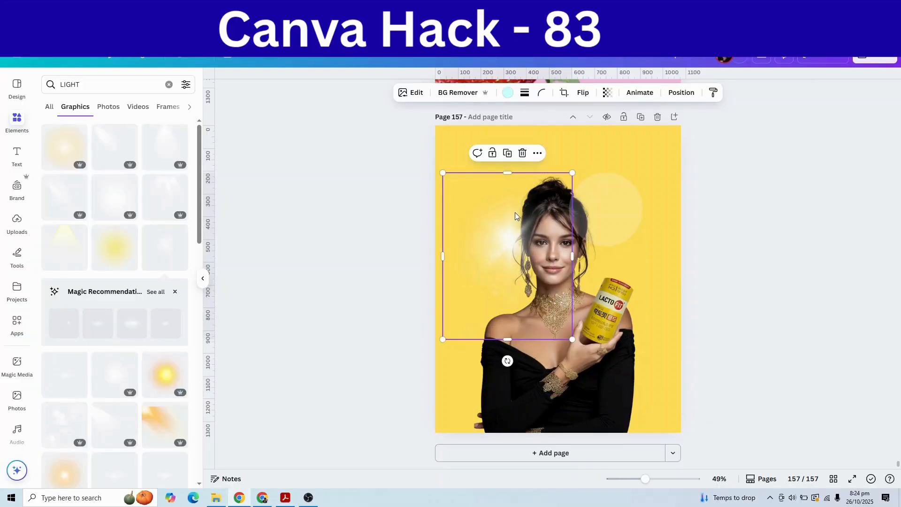
- Place copies of the glow by the can and beside the woman's neck, and move the woman's photo to the top layer
{"action": "left_click_drag", "start_coordinate": [510, 241], "coordinate": [604, 307]}
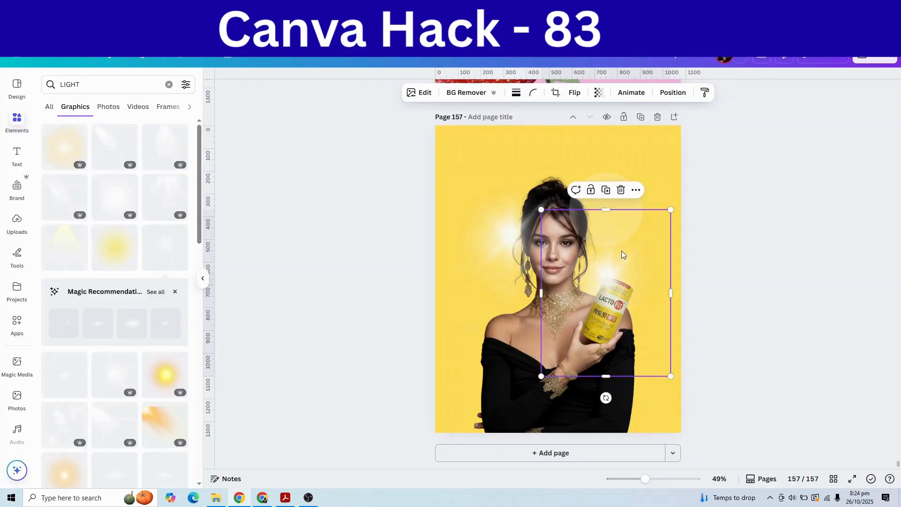
{"action": "left_click", "coordinate": [607, 191]}
{"action": "left_click_drag", "start_coordinate": [674, 347], "coordinate": [475, 314]}
{"action": "left_click", "coordinate": [519, 200]}
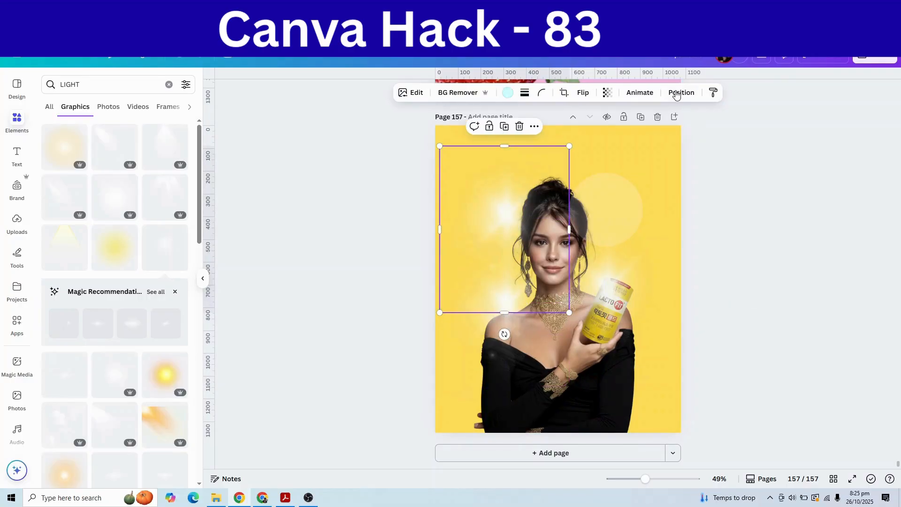
{"action": "left_click", "coordinate": [675, 94]}
{"action": "left_click_drag", "start_coordinate": [135, 270], "coordinate": [143, 157]}
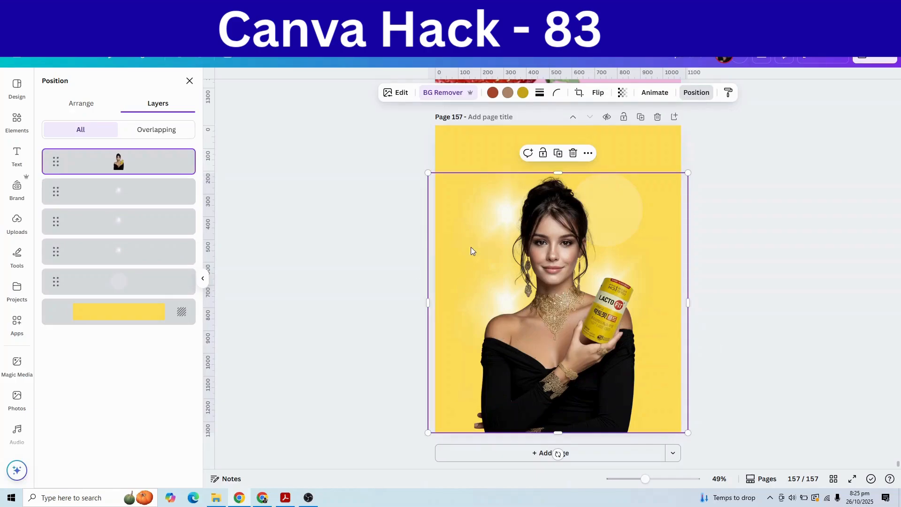
- Fade out the lower edge of the woman's photo with a Linear blend in the Image Blender app and save it
{"action": "left_click", "coordinate": [15, 329]}
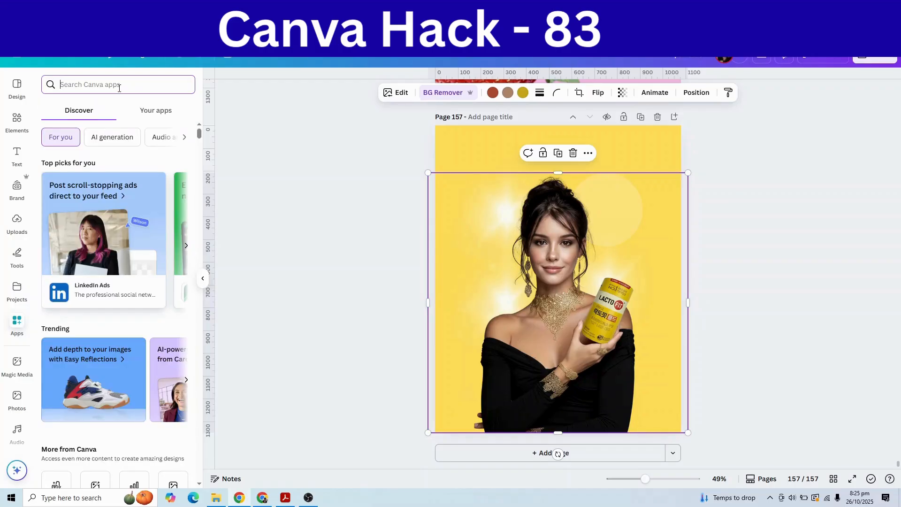
{"action": "type", "text": "IMAGE BLENDER"}
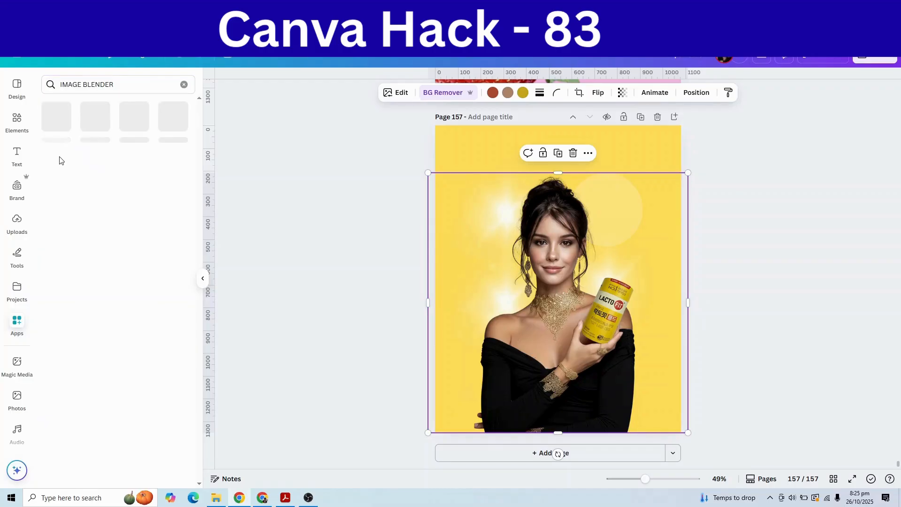
{"action": "left_click", "coordinate": [58, 130]}
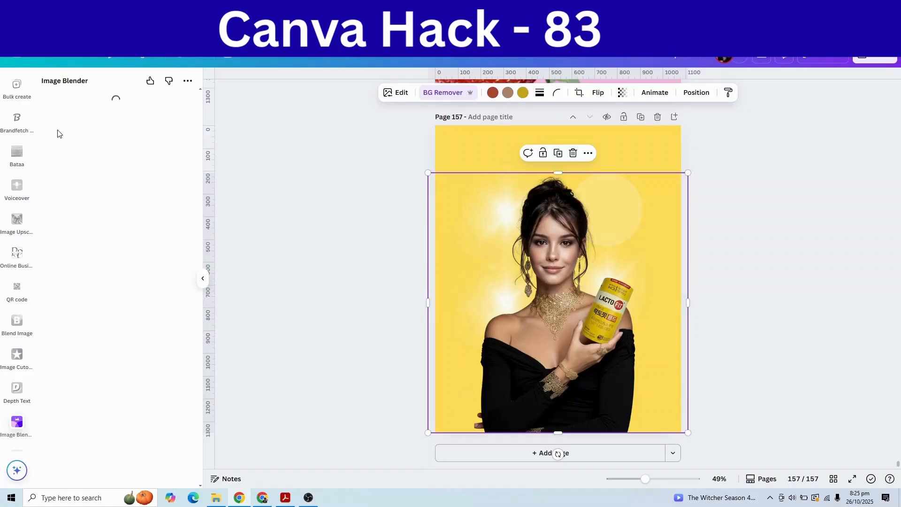
{"action": "left_click", "coordinate": [69, 156]}
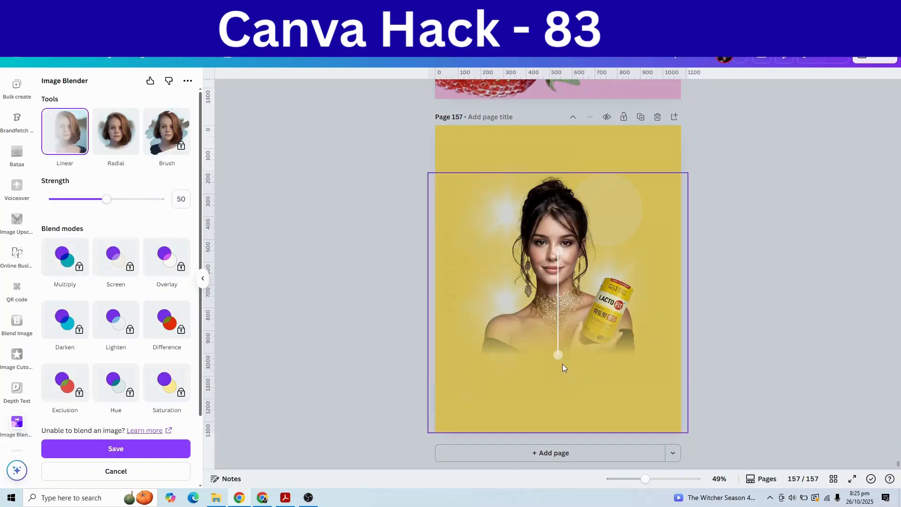
{"action": "left_click_drag", "start_coordinate": [558, 355], "coordinate": [553, 405]}
{"action": "left_click_drag", "start_coordinate": [561, 247], "coordinate": [553, 339]}
{"action": "left_click", "coordinate": [103, 449]}
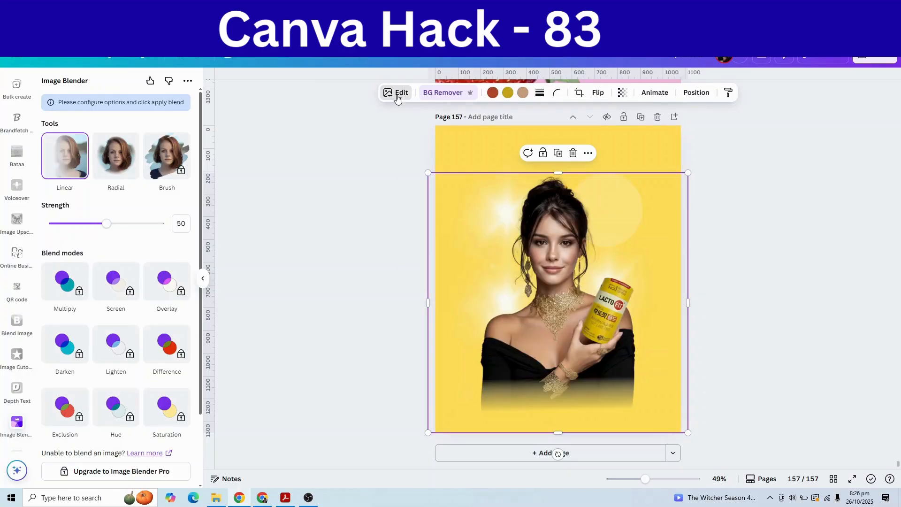
- Apply the warm Capri filter to the woman's photo
{"action": "left_click", "coordinate": [397, 94]}
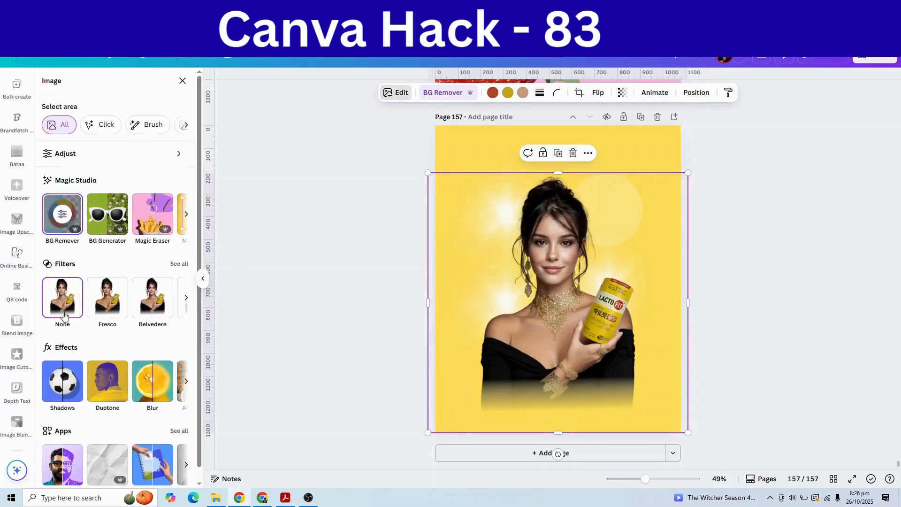
{"action": "left_click", "coordinate": [174, 264]}
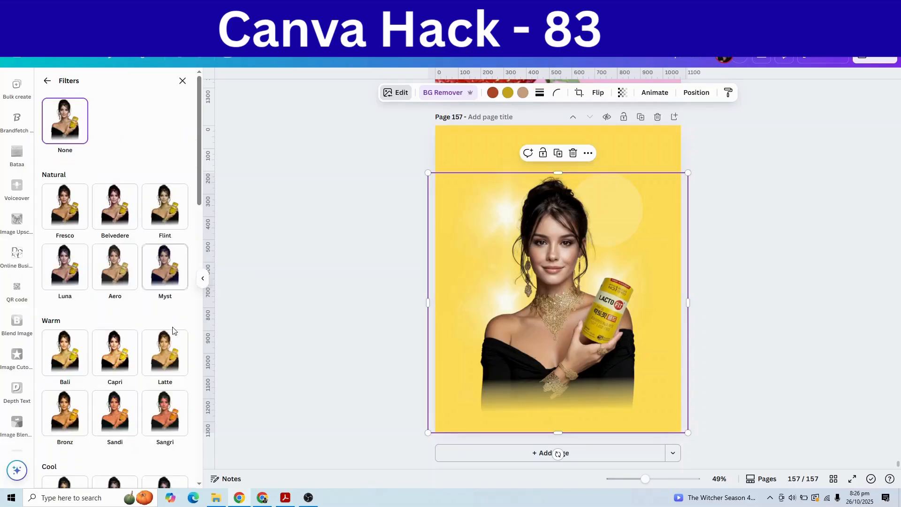
{"action": "scroll", "coordinate": [172, 331], "scroll_direction": "down", "scroll_amount": 1}
{"action": "scroll", "coordinate": [172, 335], "scroll_direction": "down", "scroll_amount": 1}
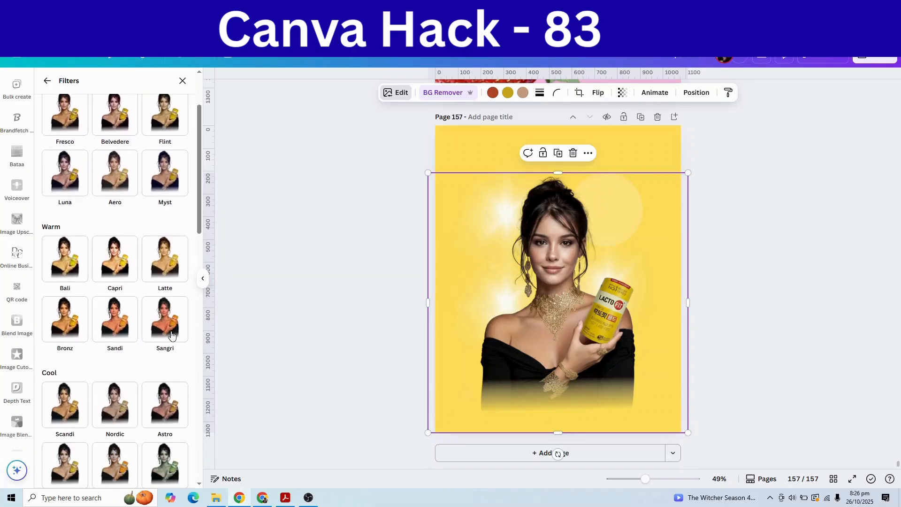
{"action": "left_click", "coordinate": [122, 272]}
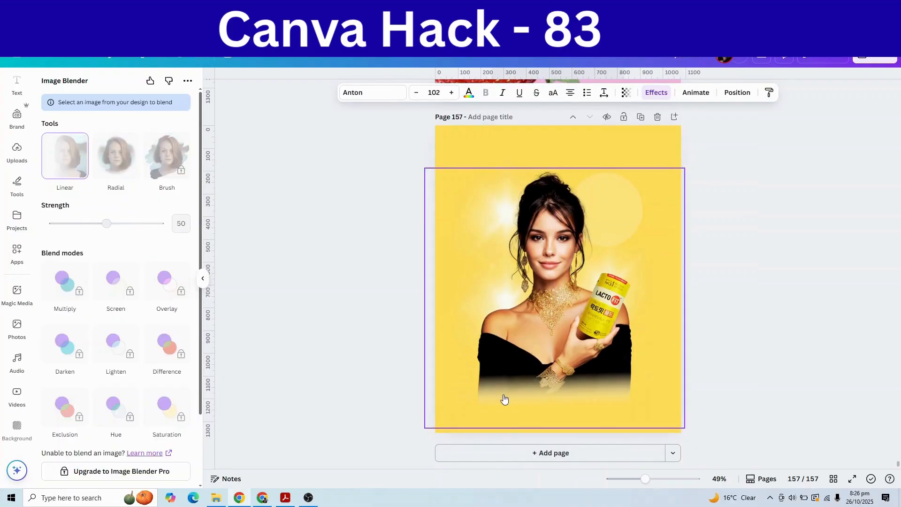
- Paste the "NURI SHOP" title across the faded edge, and turn a copy beside the woman's head into a two-line "BE YOU" text
{"action": "right_click", "coordinate": [539, 306]}
{"action": "left_click", "coordinate": [527, 228]}
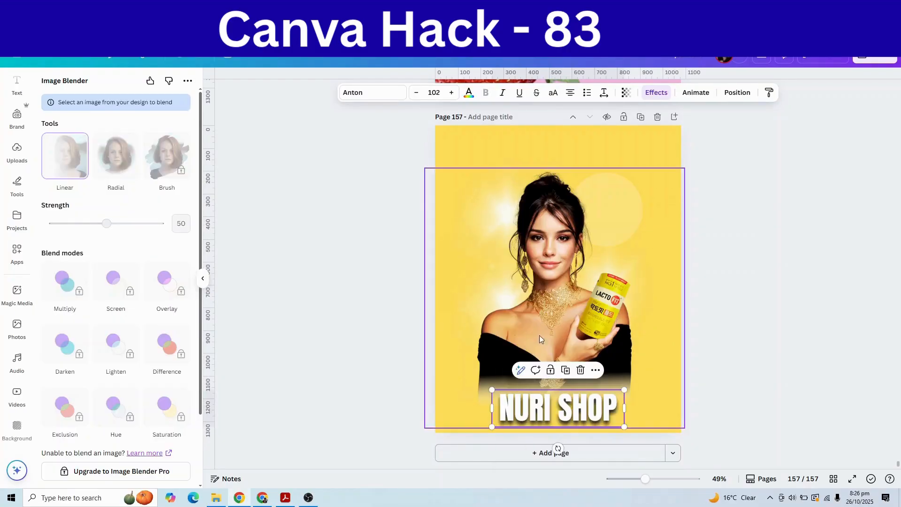
{"action": "left_click_drag", "start_coordinate": [557, 400], "coordinate": [643, 197]}
{"action": "double_click", "coordinate": [642, 195]}
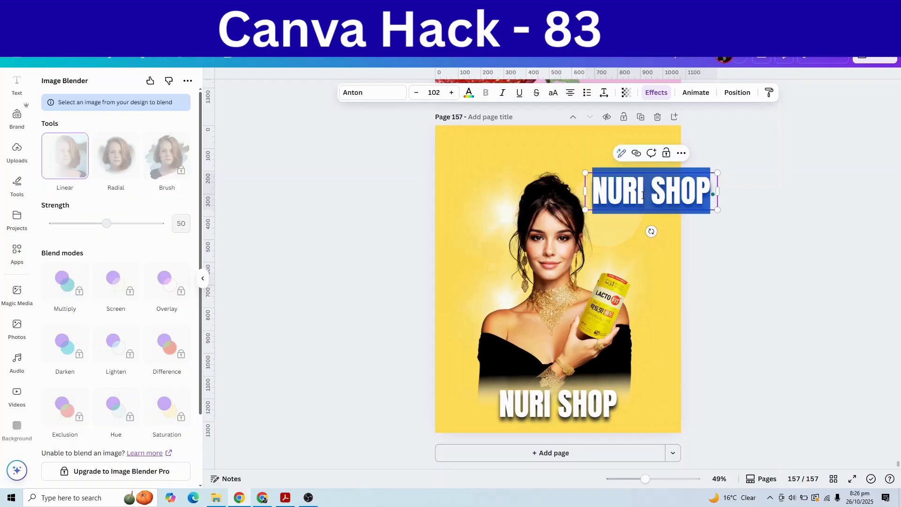
{"action": "type", "text": "BE YOU"}
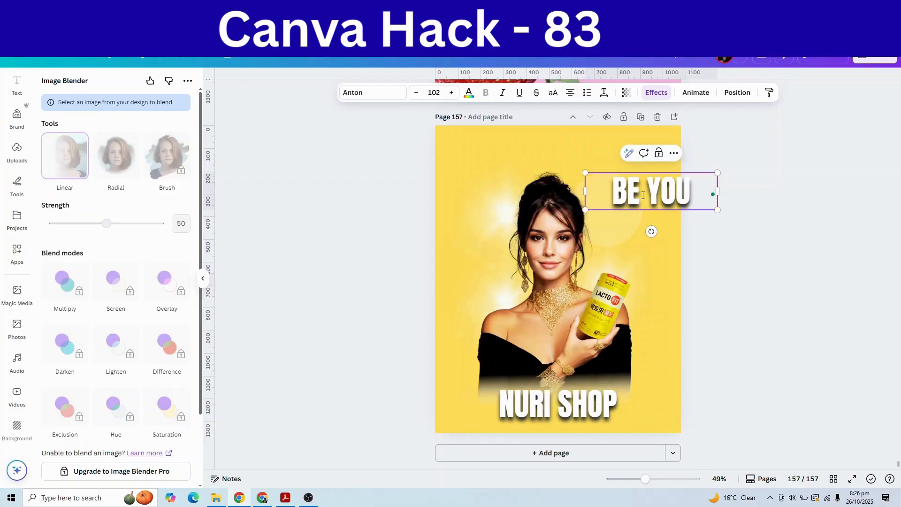
{"action": "key", "text": "Return"}
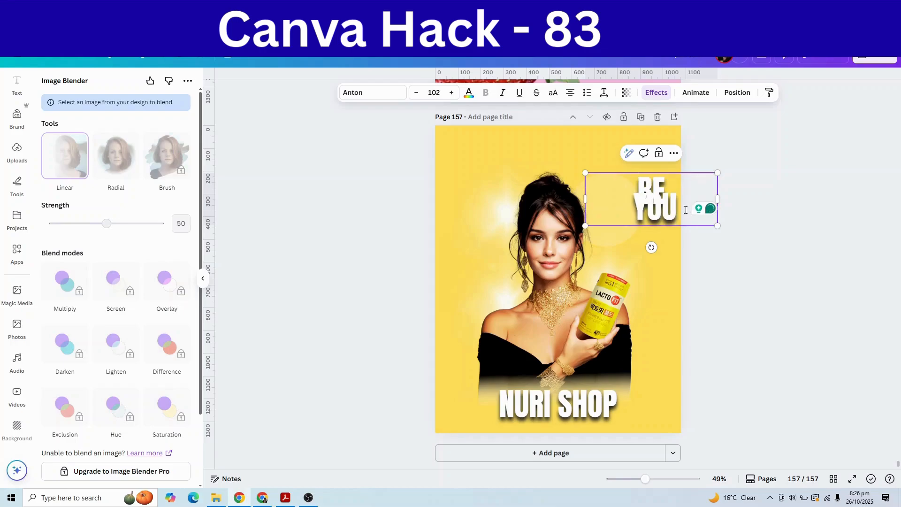
- Set the "BE YOU" line spacing to 1.14, then resize the text and place it over the pale circle
{"action": "left_click", "coordinate": [604, 92]}
{"action": "left_click_drag", "start_coordinate": [558, 164], "coordinate": [584, 164]}
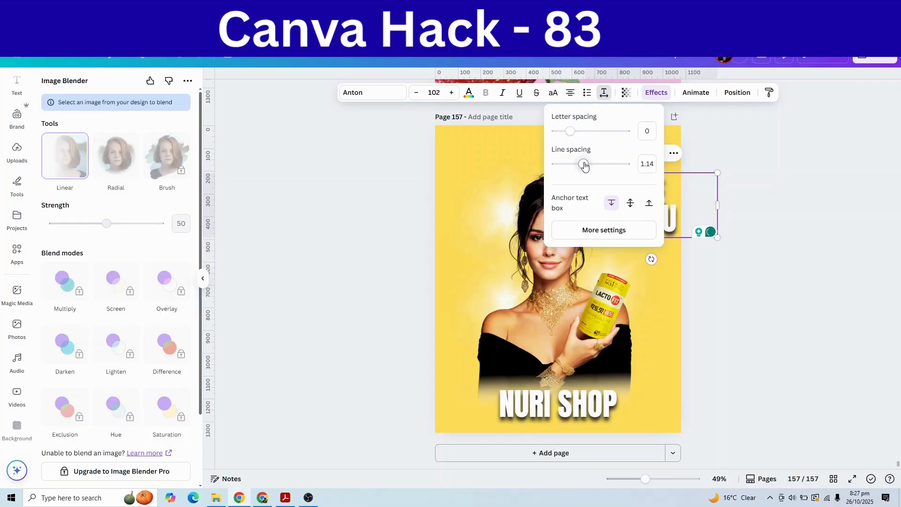
{"action": "left_click", "coordinate": [793, 286]}
{"action": "left_click", "coordinate": [703, 243]}
{"action": "left_click", "coordinate": [686, 234]}
{"action": "left_click_drag", "start_coordinate": [715, 234], "coordinate": [637, 219]}
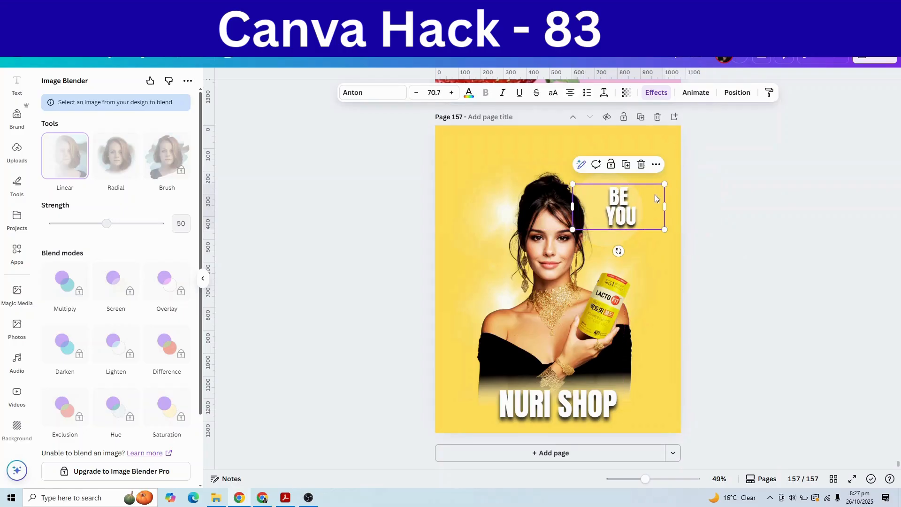
{"action": "left_click_drag", "start_coordinate": [665, 184], "coordinate": [681, 176]}
{"action": "left_click", "coordinate": [742, 217]}
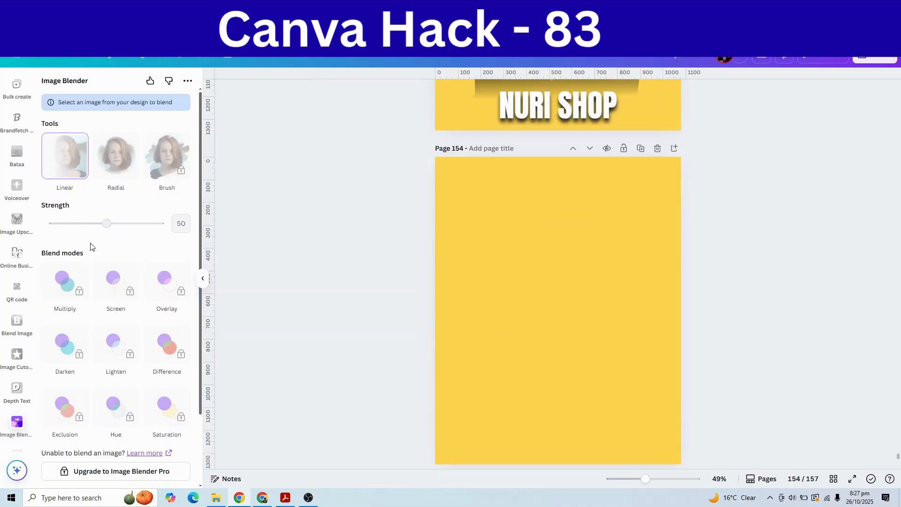
- Add a circle shape to blank yellow page 154, shrunk and placed near the page's upper-left corner
{"action": "left_click", "coordinate": [18, 126]}
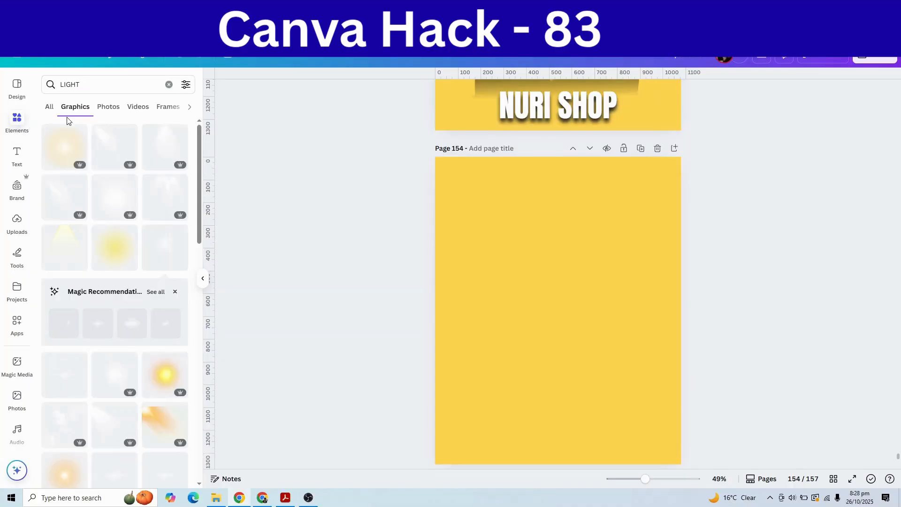
{"action": "left_click", "coordinate": [168, 85]}
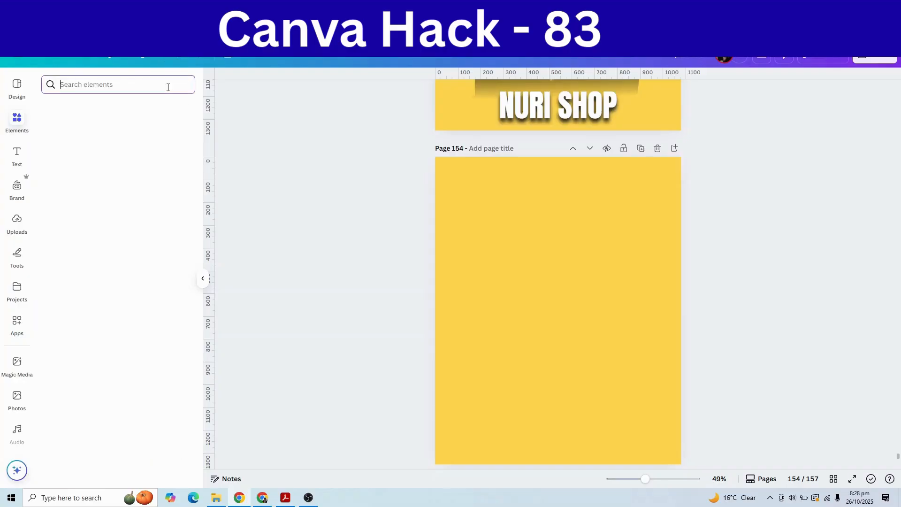
{"action": "left_click", "coordinate": [107, 155]}
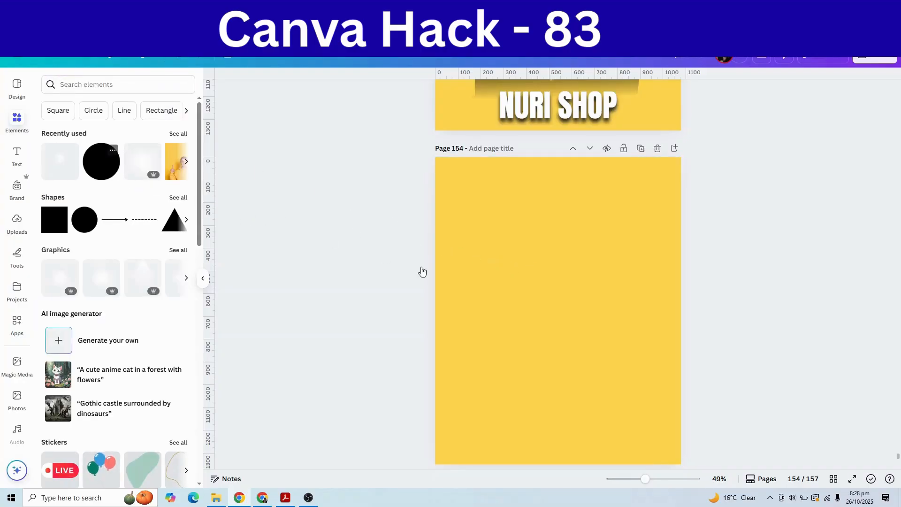
{"action": "left_click_drag", "start_coordinate": [559, 315], "coordinate": [501, 232]}
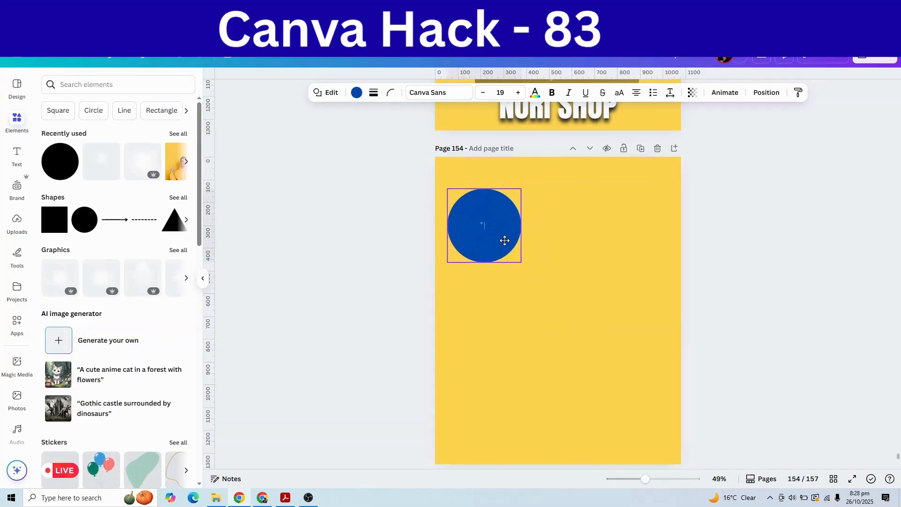
{"action": "left_click_drag", "start_coordinate": [522, 262], "coordinate": [488, 229]}
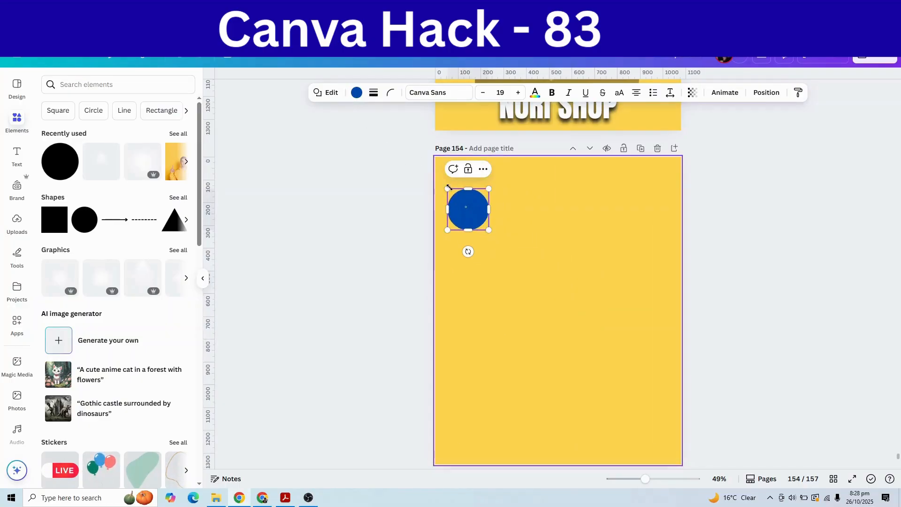
{"action": "left_click", "coordinate": [480, 239]}
{"action": "left_click", "coordinate": [477, 223]}
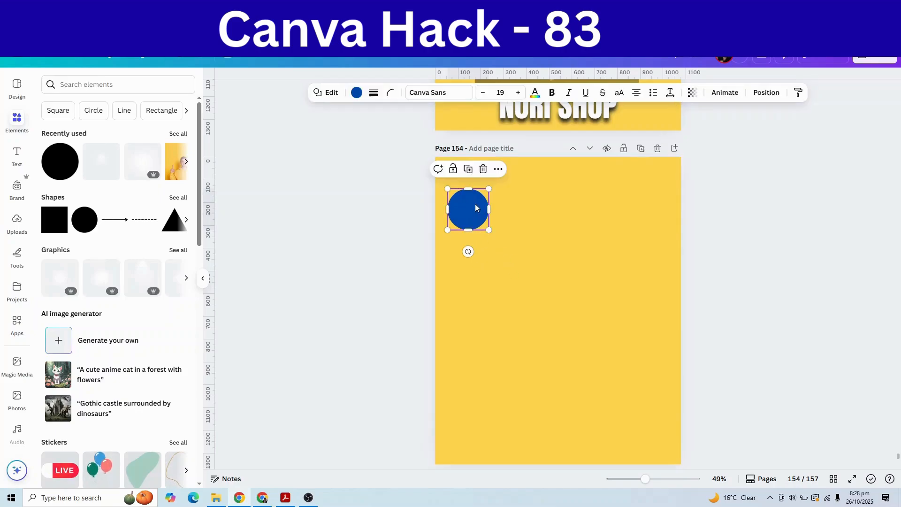
- Duplicate the blue circle to make two rows of three circles on page 154
{"action": "left_click", "coordinate": [464, 168]}
{"action": "left_click_drag", "start_coordinate": [531, 206], "coordinate": [531, 196]}
{"action": "left_click", "coordinate": [529, 169]}
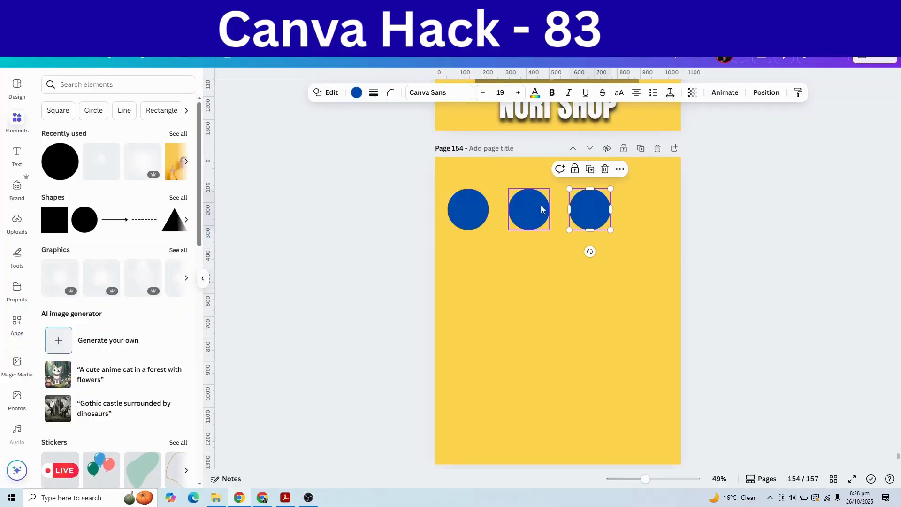
{"action": "left_click", "coordinate": [590, 169]}
{"action": "left_click_drag", "start_coordinate": [649, 210], "coordinate": [541, 271]}
{"action": "left_click", "coordinate": [467, 234]}
{"action": "left_click", "coordinate": [533, 233]}
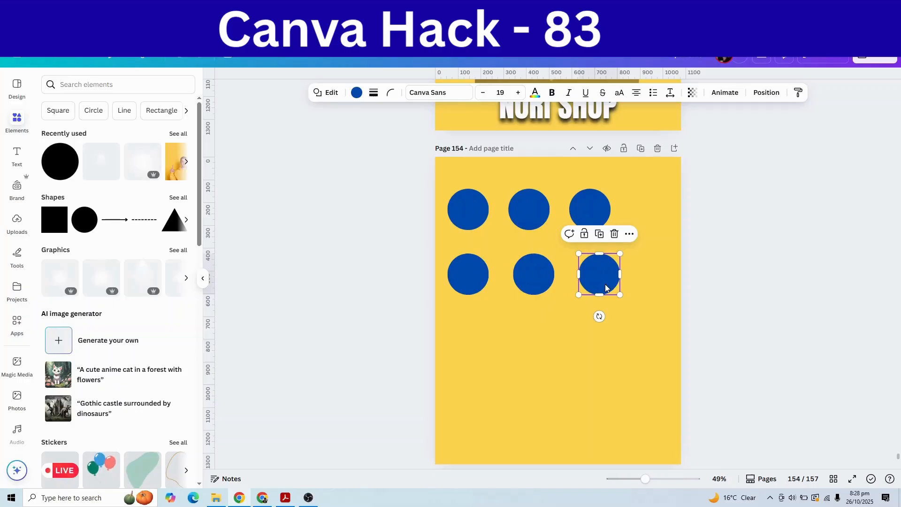
- Tidy up the six blue circles on page 154 into an evenly spaced grid and move them toward the page's horizontal centre
{"action": "left_click_drag", "start_coordinate": [386, 205], "coordinate": [619, 291]}
{"action": "right_click", "coordinate": [595, 260]}
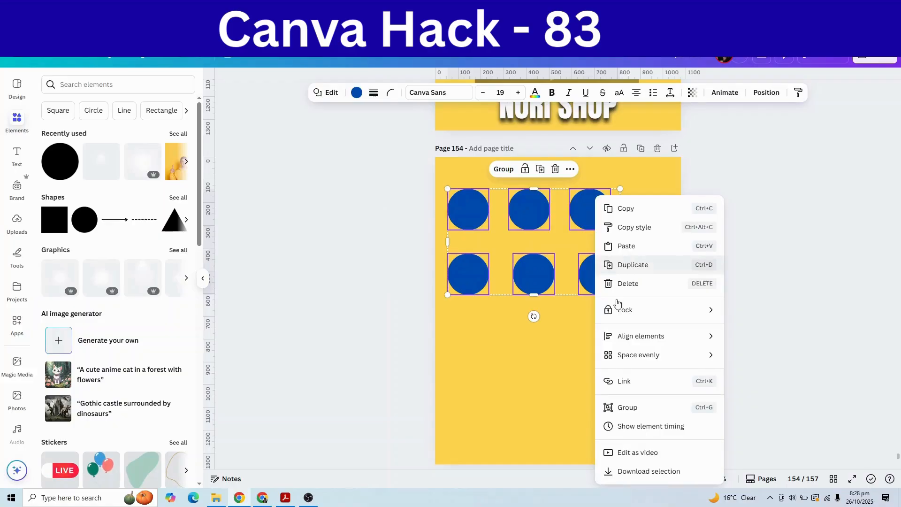
{"action": "mouse_move", "coordinate": [637, 361]}
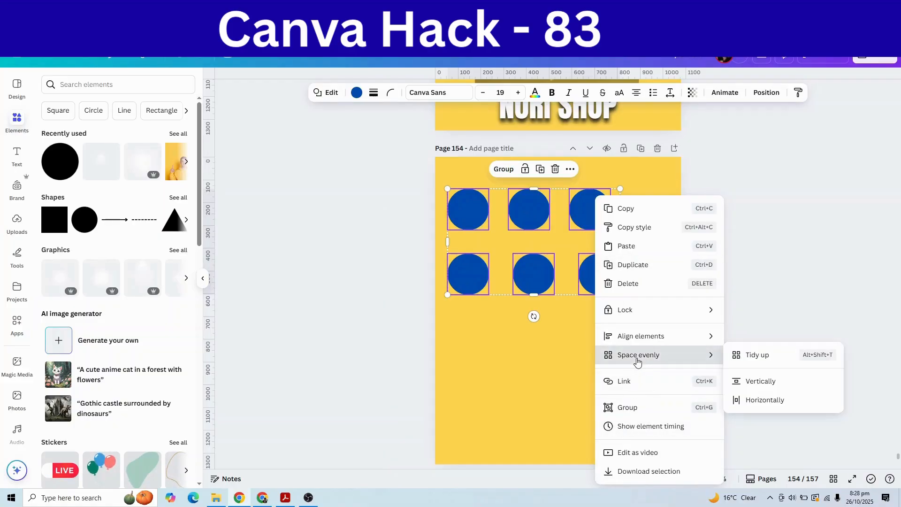
{"action": "left_click", "coordinate": [755, 359]}
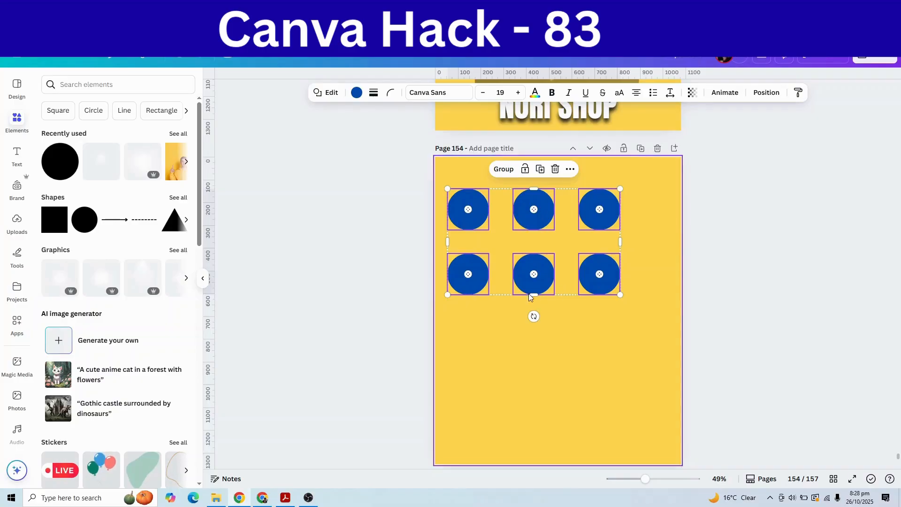
{"action": "left_click_drag", "start_coordinate": [514, 266], "coordinate": [537, 269]}
{"action": "left_click", "coordinate": [395, 220]}
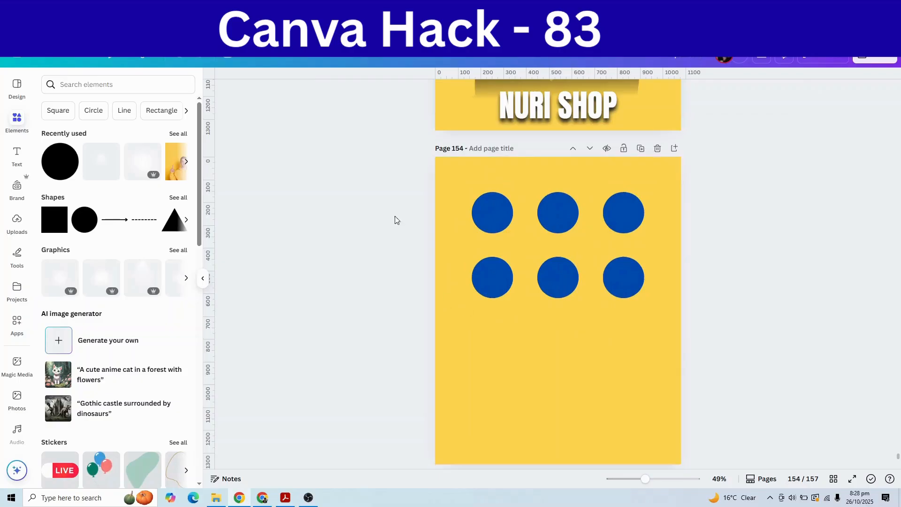
- Look at the even-spacing options for the six selected circles on page 154
{"action": "right_click", "coordinate": [624, 330]}
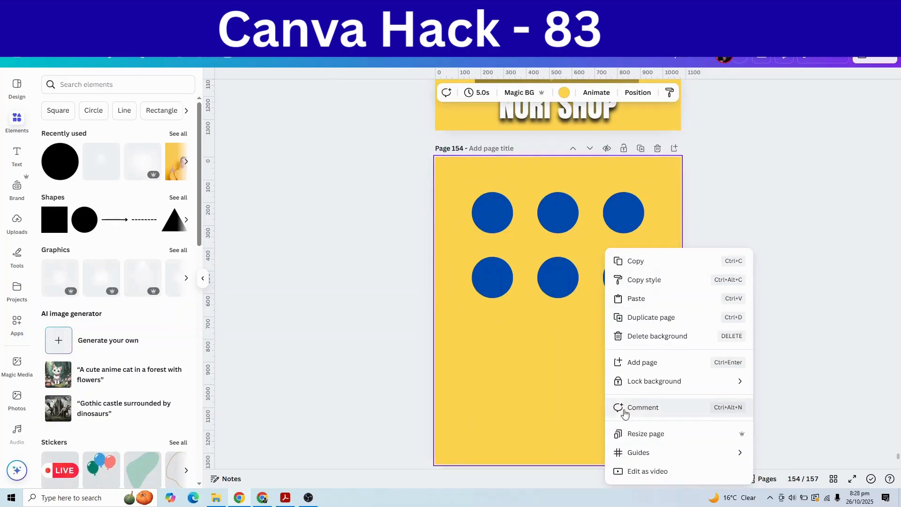
{"action": "left_click_drag", "start_coordinate": [408, 209], "coordinate": [640, 287]}
{"action": "right_click", "coordinate": [640, 289]}
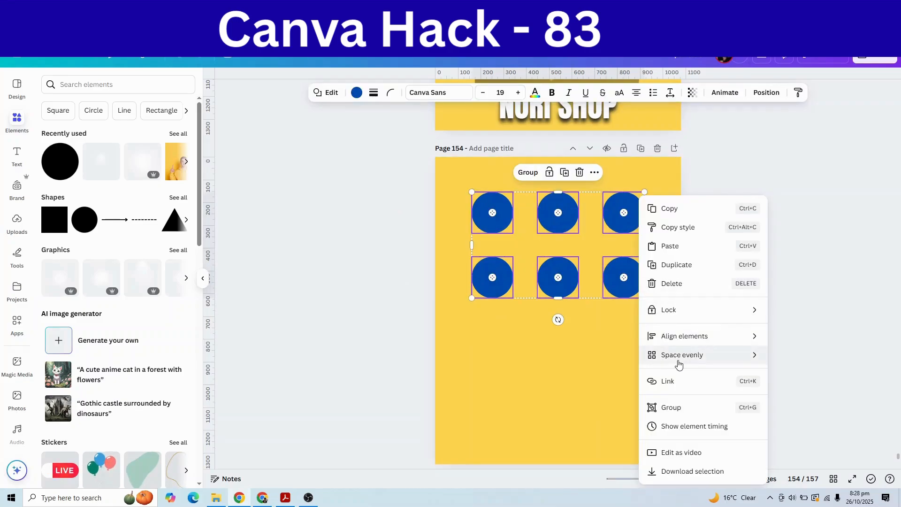
{"action": "mouse_move", "coordinate": [679, 364]}
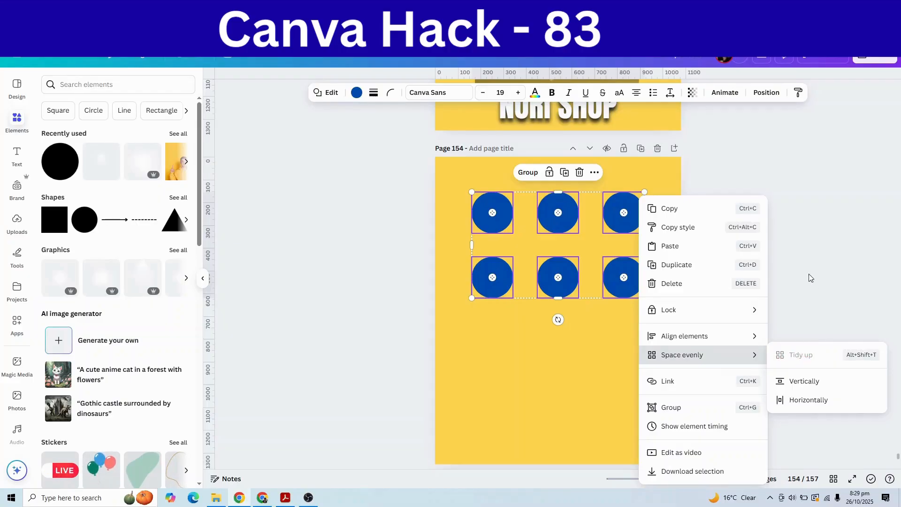
{"action": "key", "text": "Escape"}
{"action": "left_click", "coordinate": [577, 331]}
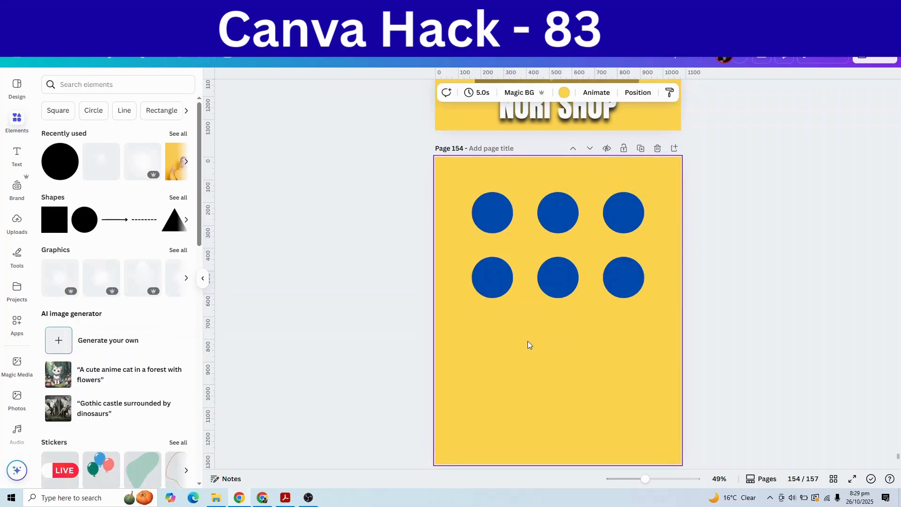
- Return to the portrait on page 151, search the apps for WATERCOLORART and open the WatercolorArt app
{"action": "scroll", "coordinate": [528, 341], "scroll_direction": "up", "scroll_amount": 10}
{"action": "scroll", "coordinate": [530, 340], "scroll_direction": "up", "scroll_amount": 15}
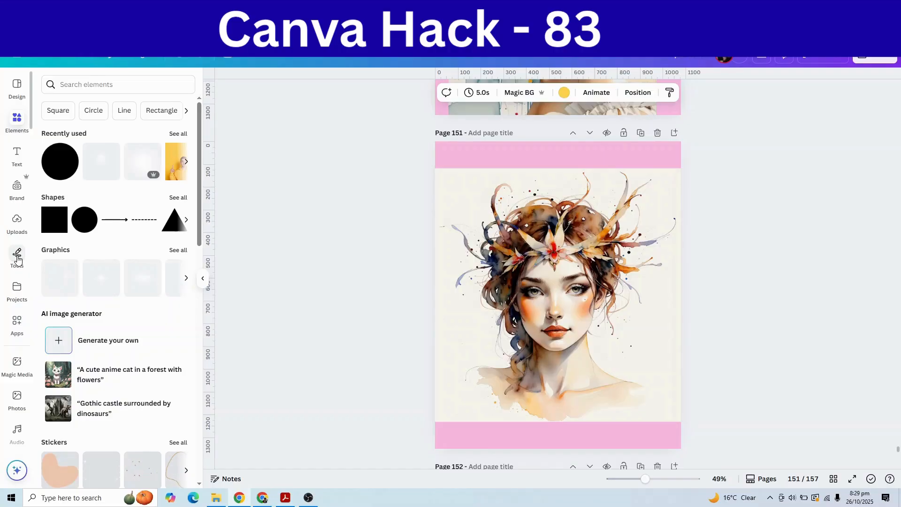
{"action": "left_click", "coordinate": [17, 323]}
{"action": "left_click", "coordinate": [88, 84]}
{"action": "type", "text": "WATERCOLOR"}
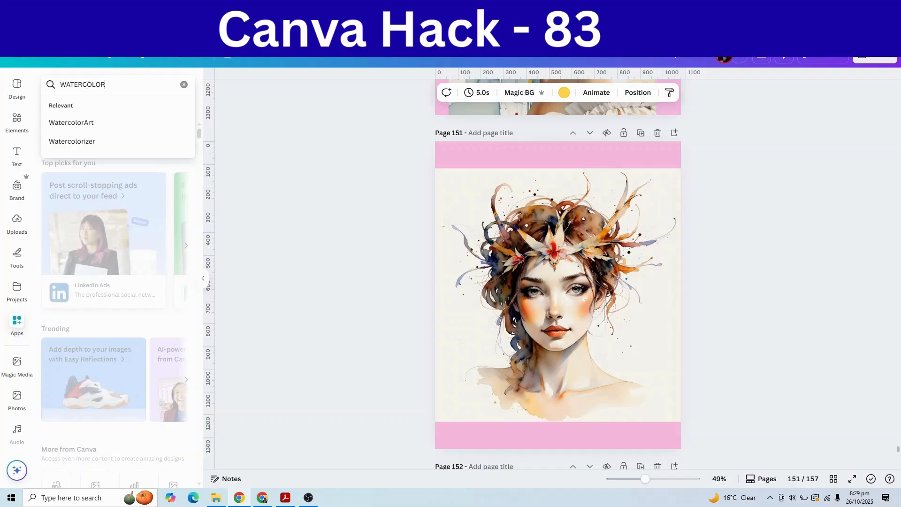
{"action": "type", "text": "ARY"}
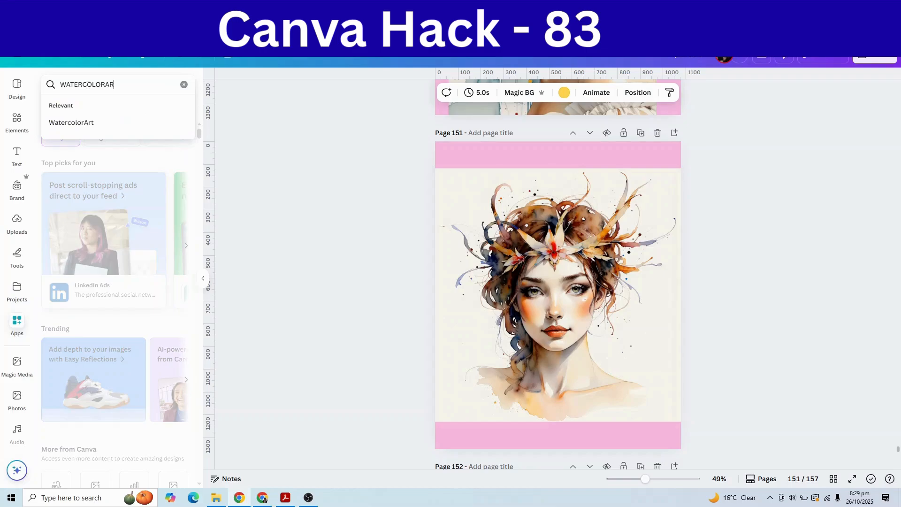
{"action": "key", "text": "Return"}
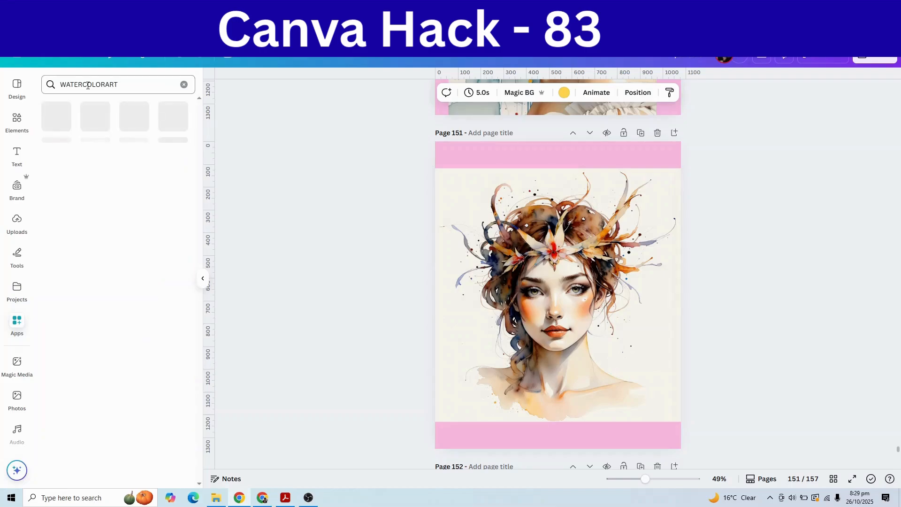
{"action": "left_click", "coordinate": [60, 123]}
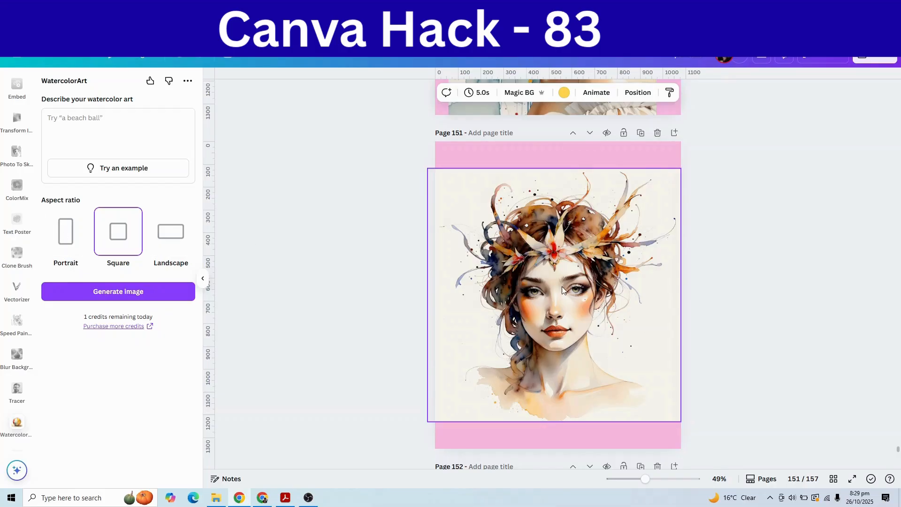
- Generate a square watercolor image from the prompt "a beautiful maiden with a colorful wreath crown."
{"action": "scroll", "coordinate": [562, 288], "scroll_direction": "down", "scroll_amount": 4}
{"action": "scroll", "coordinate": [561, 290], "scroll_direction": "up", "scroll_amount": 7}
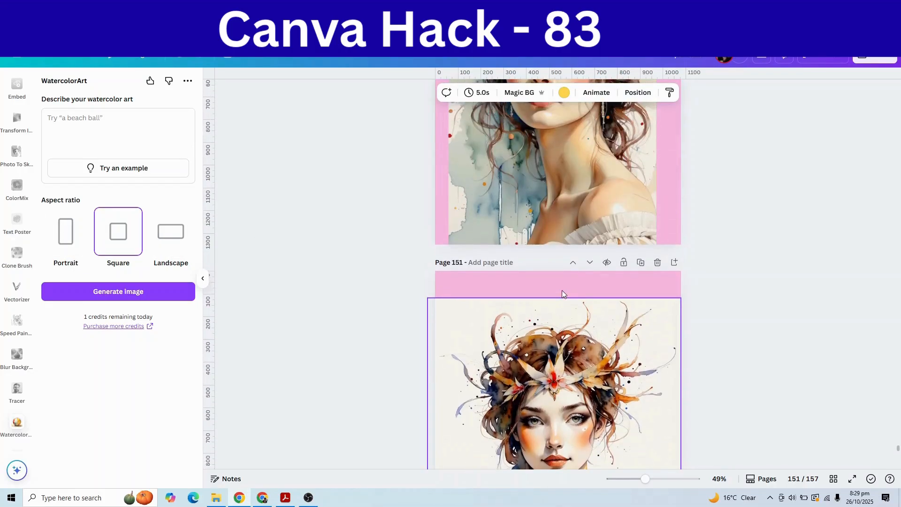
{"action": "scroll", "coordinate": [561, 290], "scroll_direction": "up", "scroll_amount": 3}
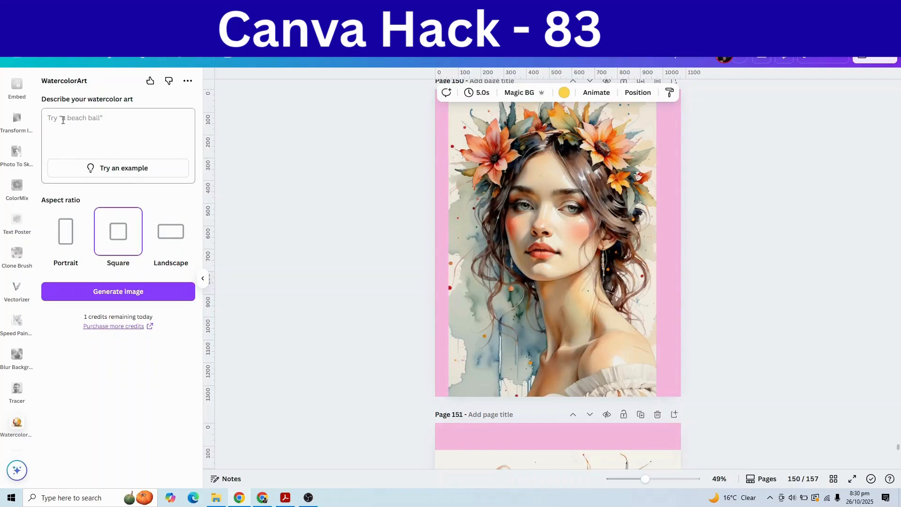
{"action": "left_click", "coordinate": [63, 120]}
{"action": "type", "text": "\"a beautiful maiden with a colorful wreath crown.\""}
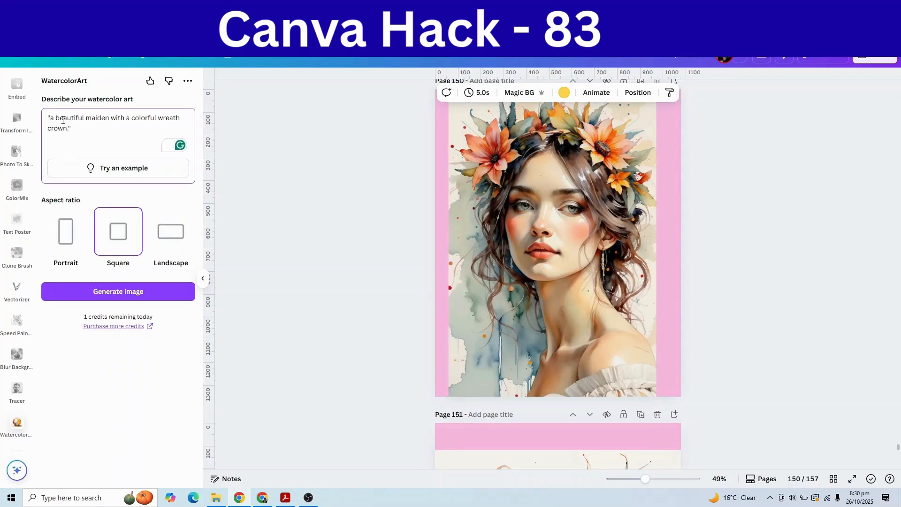
{"action": "left_click", "coordinate": [51, 117]}
{"action": "key", "text": "BackSpace"}
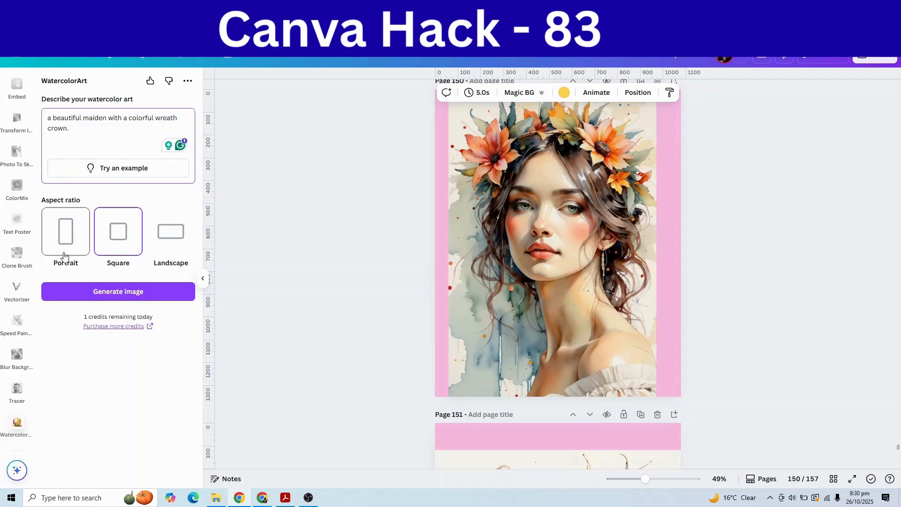
{"action": "scroll", "coordinate": [503, 319], "scroll_direction": "down", "scroll_amount": 1}
{"action": "scroll", "coordinate": [503, 317], "scroll_direction": "down", "scroll_amount": 5}
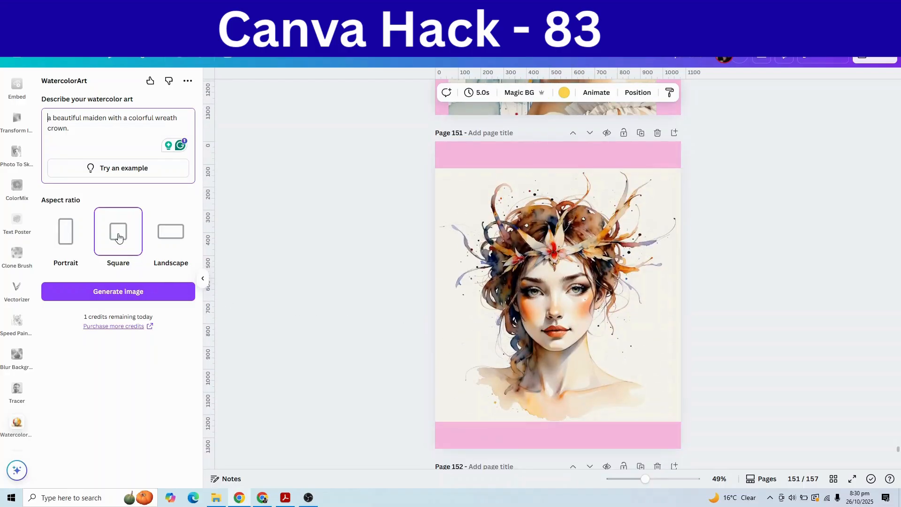
{"action": "left_click", "coordinate": [122, 298]}
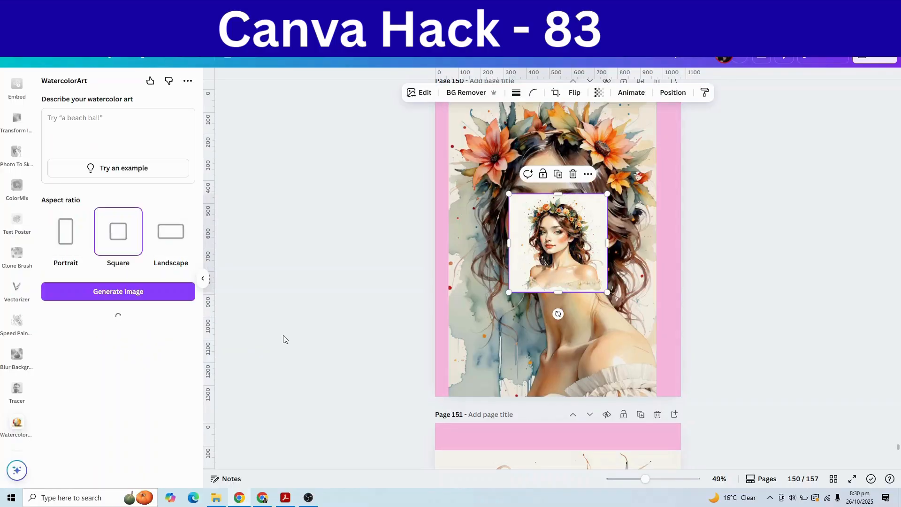
- Enlarge the generated maiden image to nearly the full width of page 150
{"action": "left_click_drag", "start_coordinate": [509, 293], "coordinate": [429, 372]}
{"action": "left_click_drag", "start_coordinate": [608, 194], "coordinate": [668, 135]}
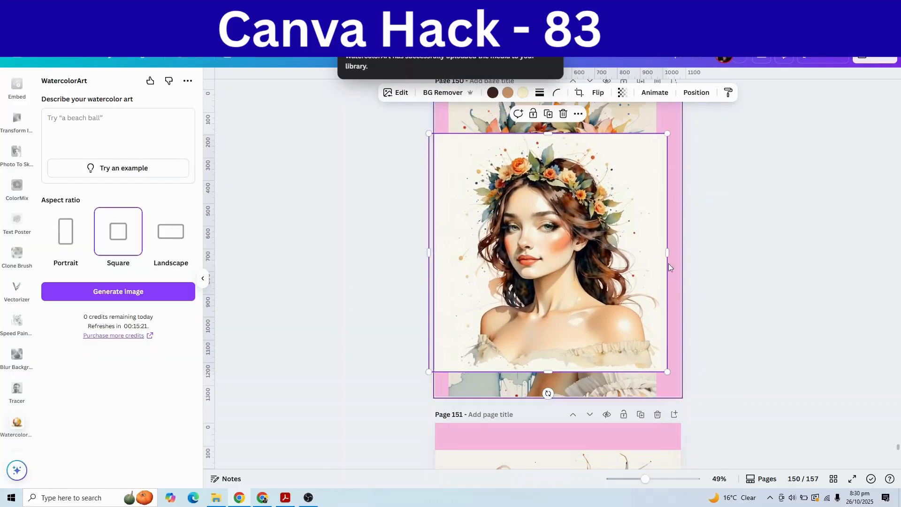
- Duplicate page 151 and delete the old portrait from the original page
{"action": "left_click", "coordinate": [641, 415]}
{"action": "left_click", "coordinate": [623, 325]}
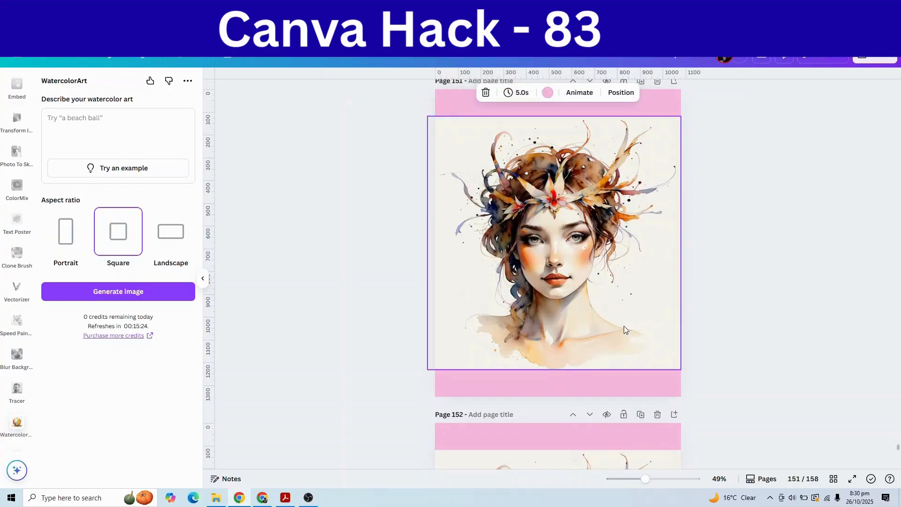
{"action": "left_click", "coordinate": [619, 296]}
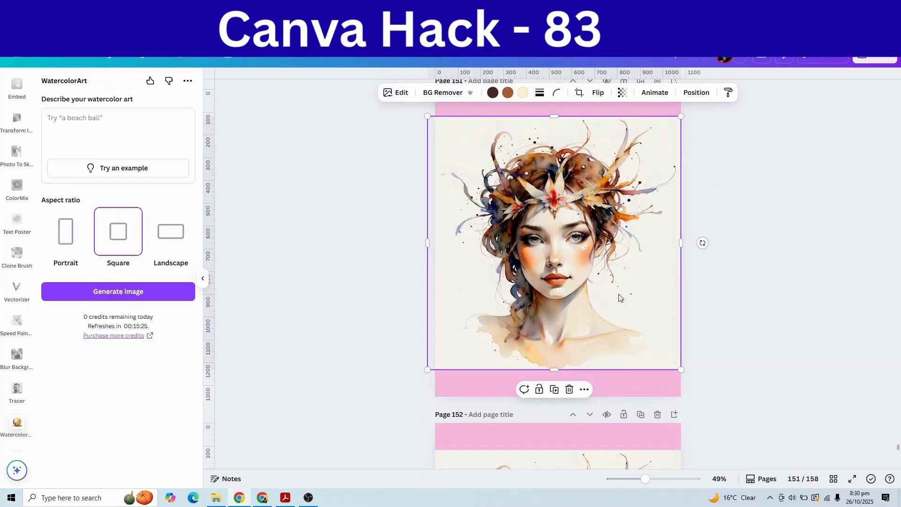
{"action": "key", "text": "Delete"}
- Move the generated maiden image onto page 151, fit it to the page width and place it near the vertical middle
{"action": "scroll", "coordinate": [612, 298], "scroll_direction": "up", "scroll_amount": 4}
{"action": "left_click_drag", "start_coordinate": [605, 165], "coordinate": [626, 386]}
{"action": "scroll", "coordinate": [607, 350], "scroll_direction": "down", "scroll_amount": 3}
{"action": "left_click_drag", "start_coordinate": [586, 325], "coordinate": [583, 336]}
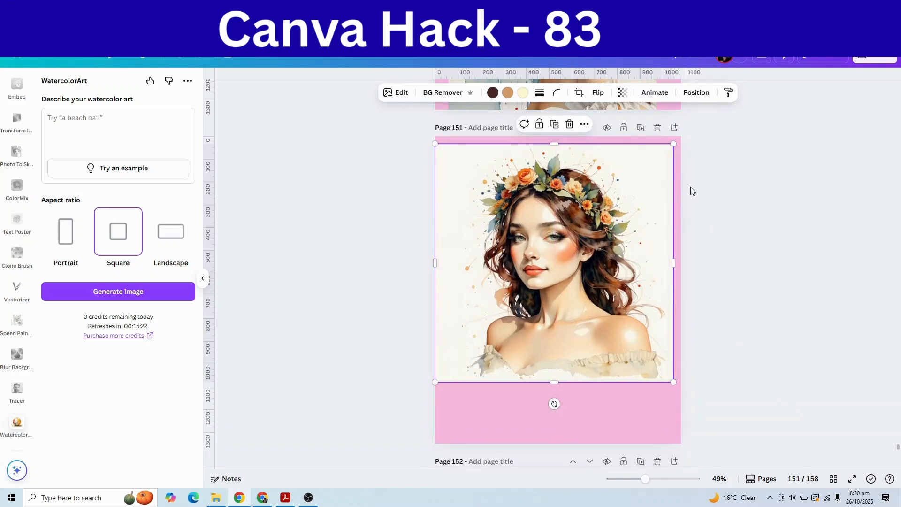
{"action": "left_click_drag", "start_coordinate": [678, 144], "coordinate": [683, 139]}
{"action": "left_click_drag", "start_coordinate": [646, 239], "coordinate": [648, 261]}
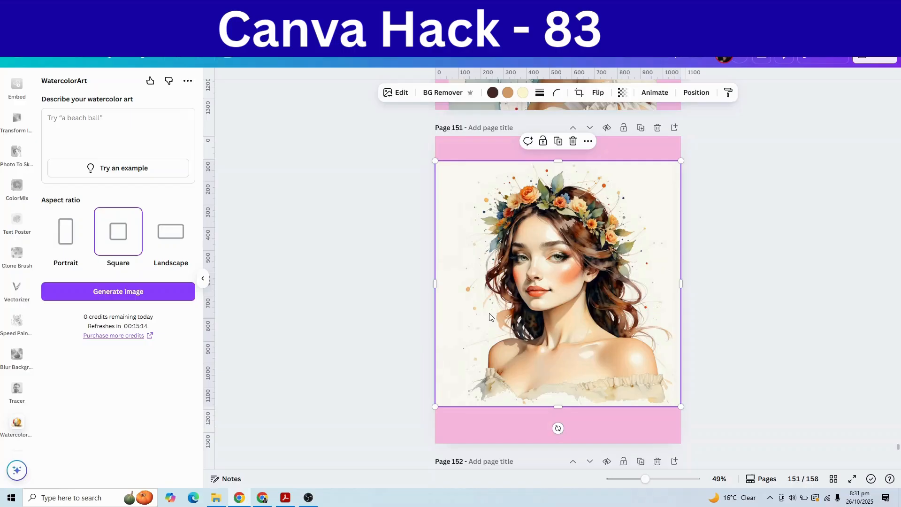
- Search the apps for SHAPECROPPER and open Shape Cropper for the maiden image on page 151
{"action": "scroll", "coordinate": [532, 183], "scroll_direction": "down", "scroll_amount": 10}
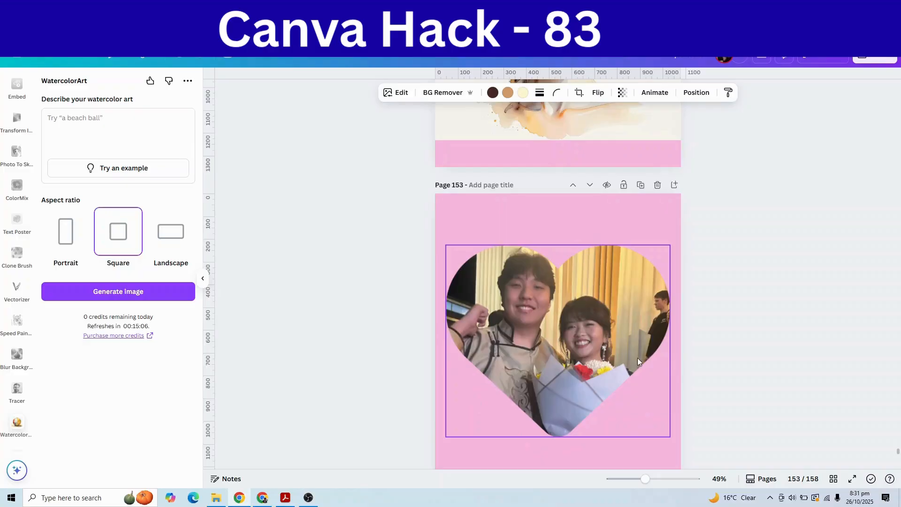
{"action": "scroll", "coordinate": [632, 379], "scroll_direction": "up", "scroll_amount": 10}
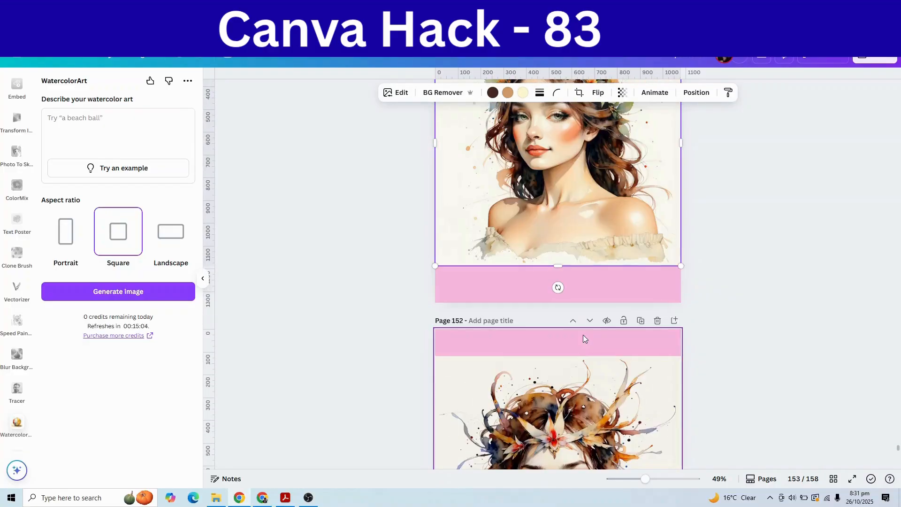
{"action": "scroll", "coordinate": [583, 336], "scroll_direction": "down", "scroll_amount": 1}
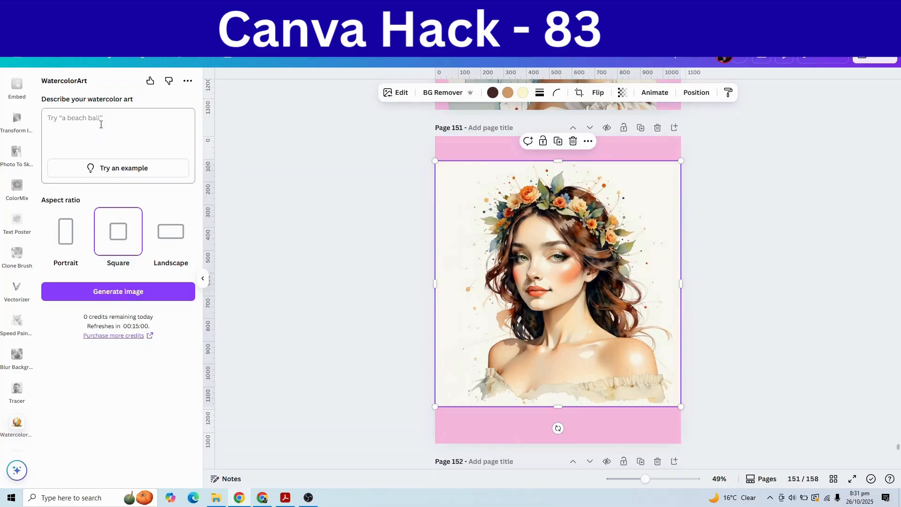
{"action": "scroll", "coordinate": [18, 274], "scroll_direction": "up", "scroll_amount": 10}
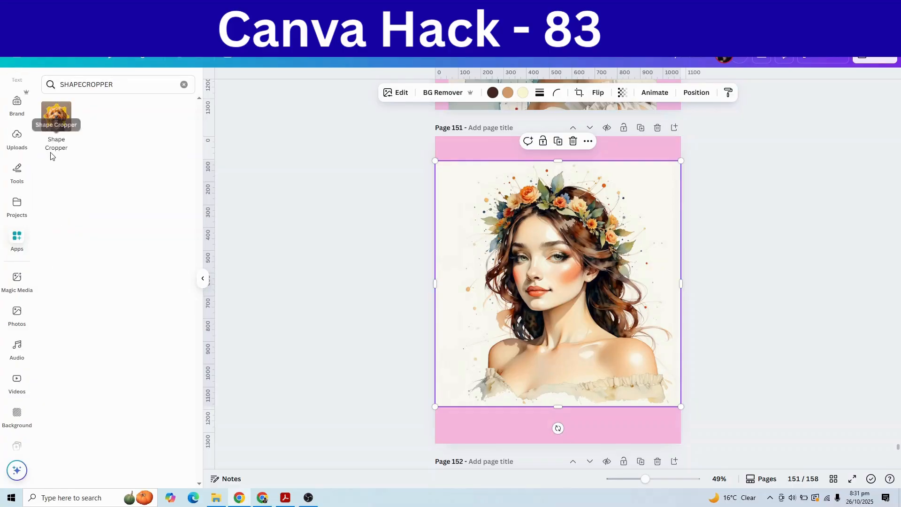
{"action": "left_click", "coordinate": [56, 121]}
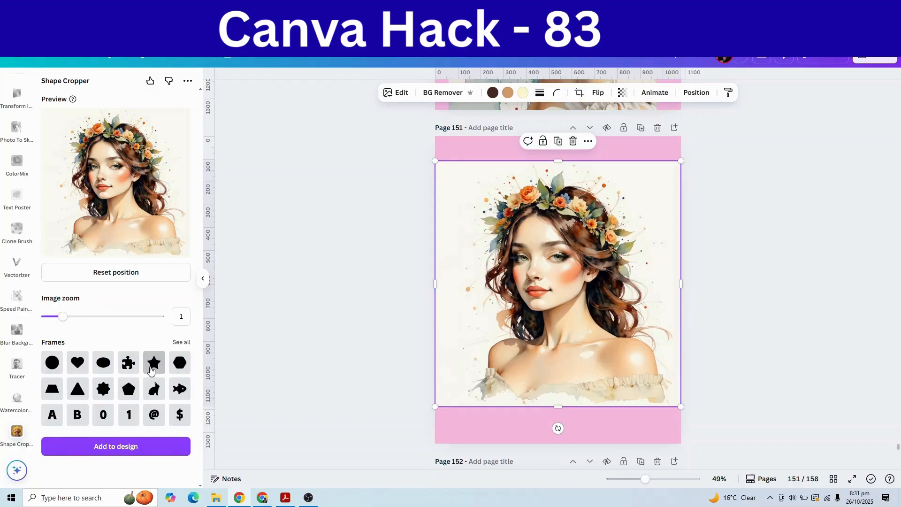
- Crop the maiden image with the circle frame from the basic shapes and add the crop to the design
{"action": "left_click", "coordinate": [179, 343]}
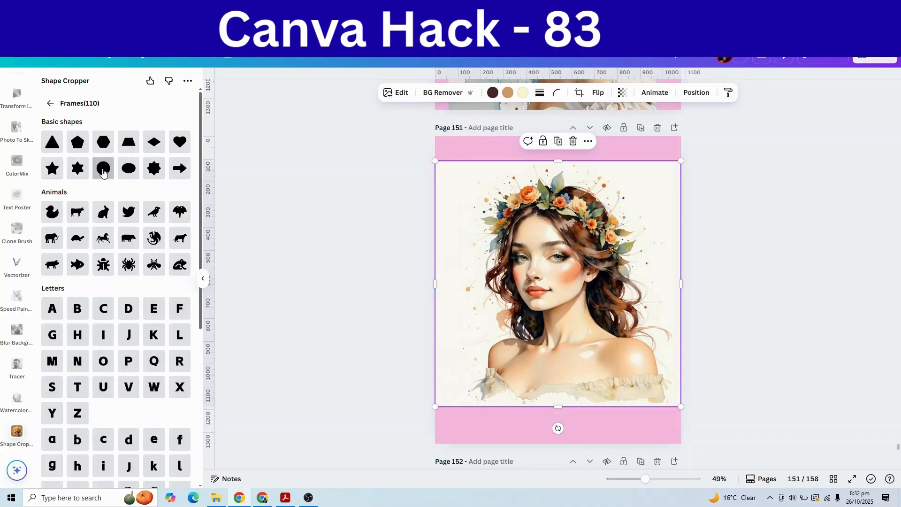
{"action": "left_click", "coordinate": [103, 170]}
{"action": "mouse_move", "coordinate": [111, 234]}
{"action": "left_mouse_down"}
{"action": "mouse_move", "coordinate": [111, 258]}
{"action": "mouse_move", "coordinate": [113, 227]}
{"action": "left_mouse_up"}
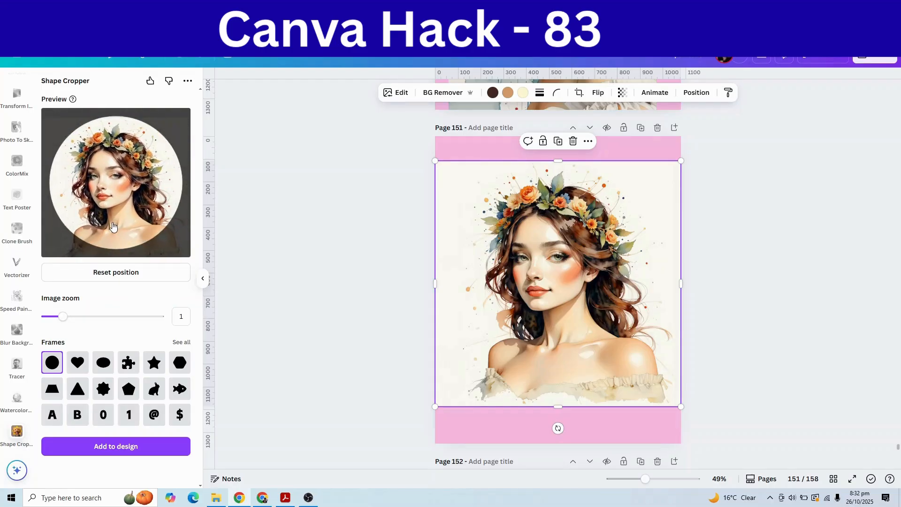
{"action": "left_click", "coordinate": [107, 451]}
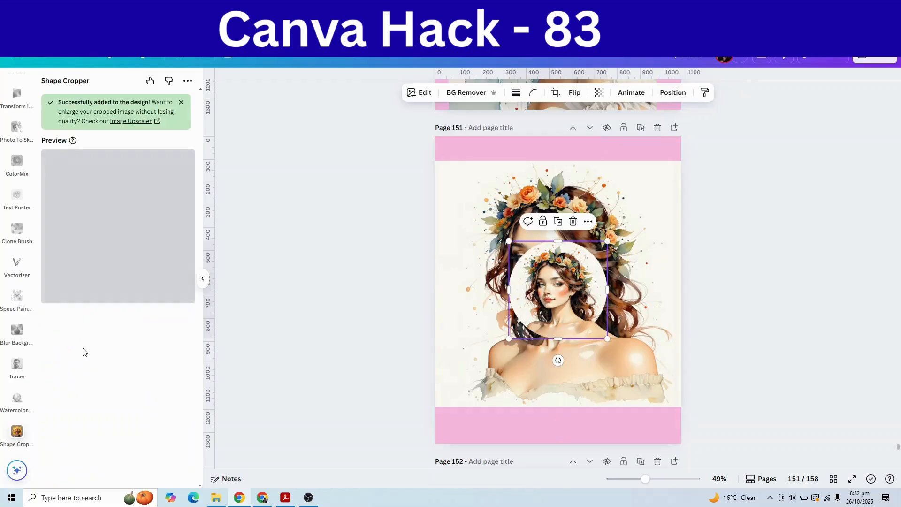
- Lower the full maiden image on page 151, then resize the circular crop and place it above on the pink area
{"action": "scroll", "coordinate": [583, 352], "scroll_direction": "down", "scroll_amount": 3}
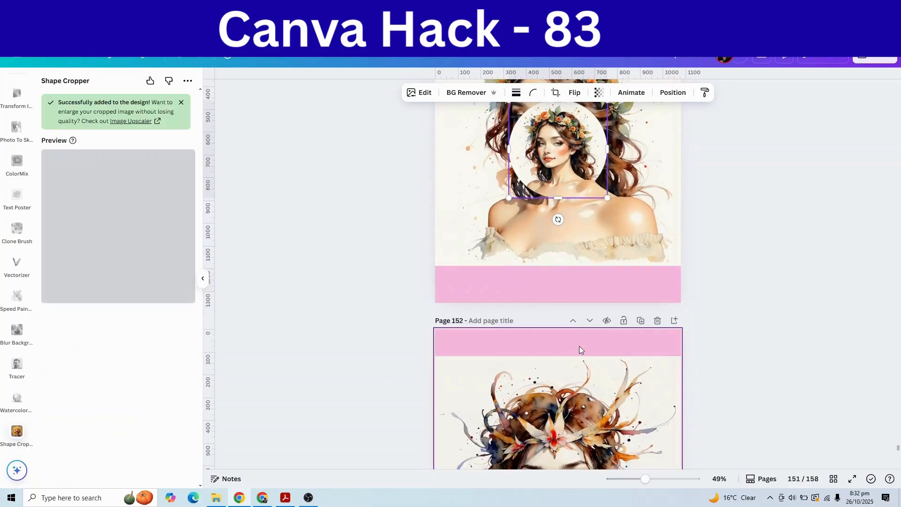
{"action": "scroll", "coordinate": [568, 305], "scroll_direction": "up", "scroll_amount": 1}
{"action": "left_click", "coordinate": [624, 286]}
{"action": "left_click_drag", "start_coordinate": [624, 285], "coordinate": [627, 443]}
{"action": "left_click_drag", "start_coordinate": [571, 189], "coordinate": [565, 161]}
{"action": "left_click_drag", "start_coordinate": [601, 216], "coordinate": [590, 258]}
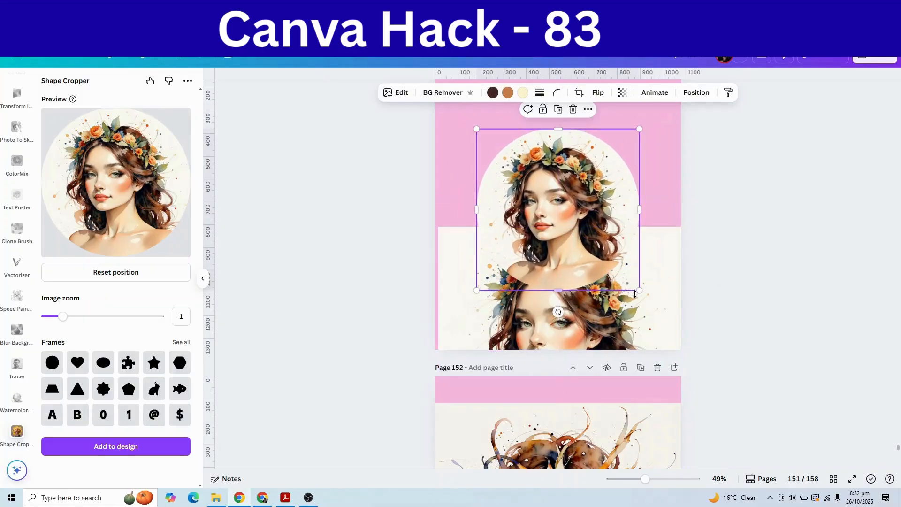
{"action": "left_click_drag", "start_coordinate": [639, 291], "coordinate": [590, 216]}
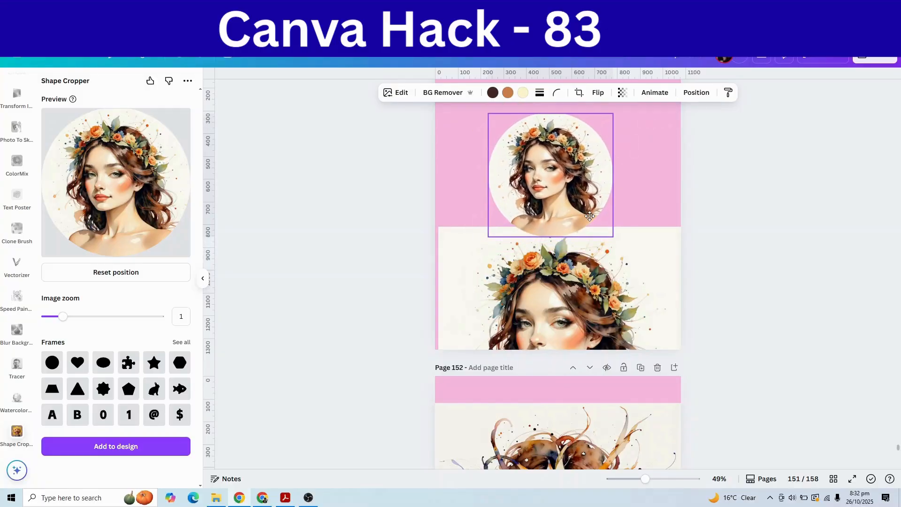
{"action": "left_click", "coordinate": [783, 337]}
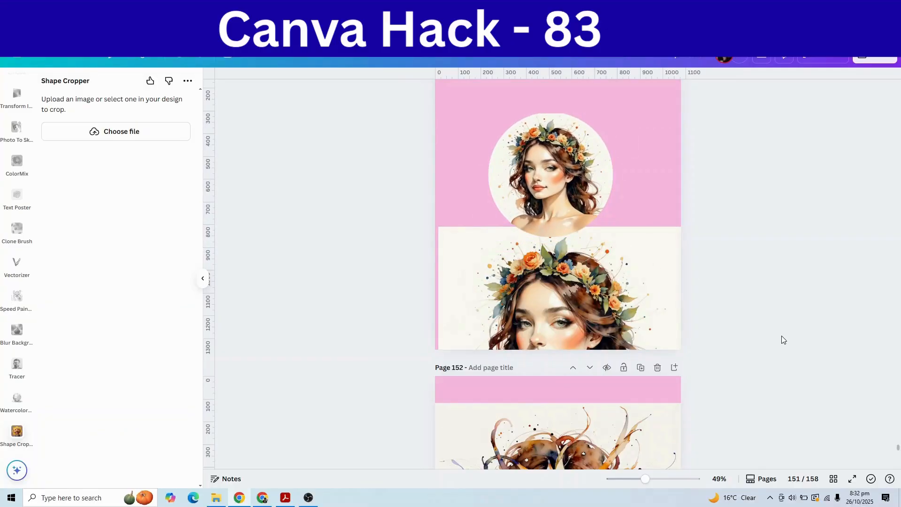